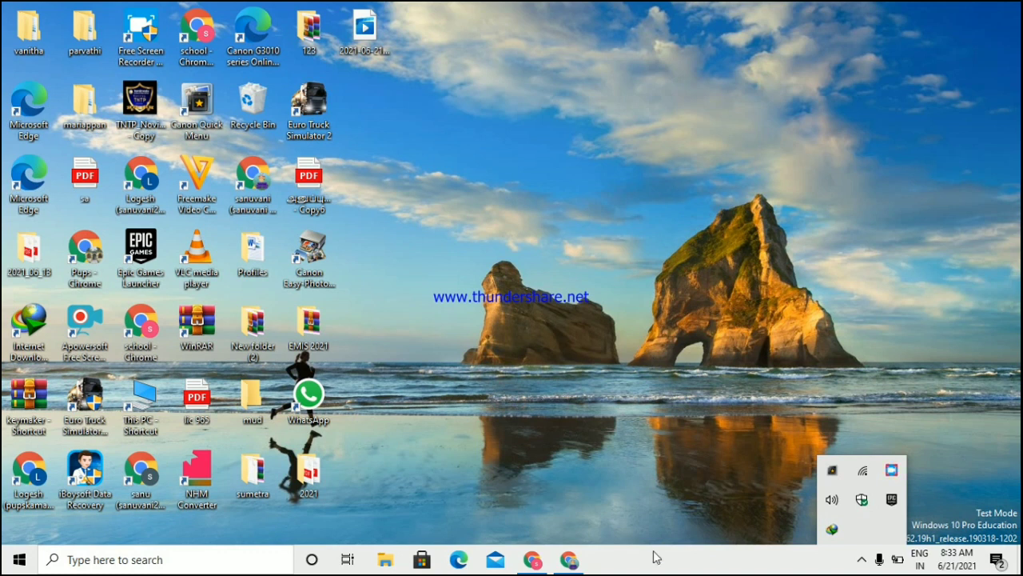
Step: Open Students Admission from the Students section of the EMIS dashboard in Chrome
{"action": "left_click", "coordinate": [569, 560]}
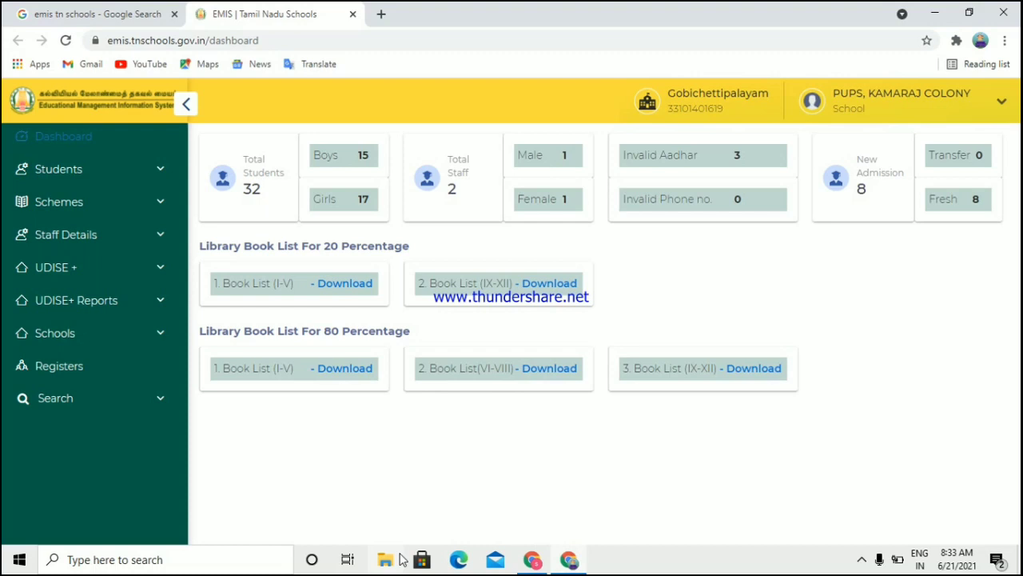
{"action": "left_click", "coordinate": [77, 171]}
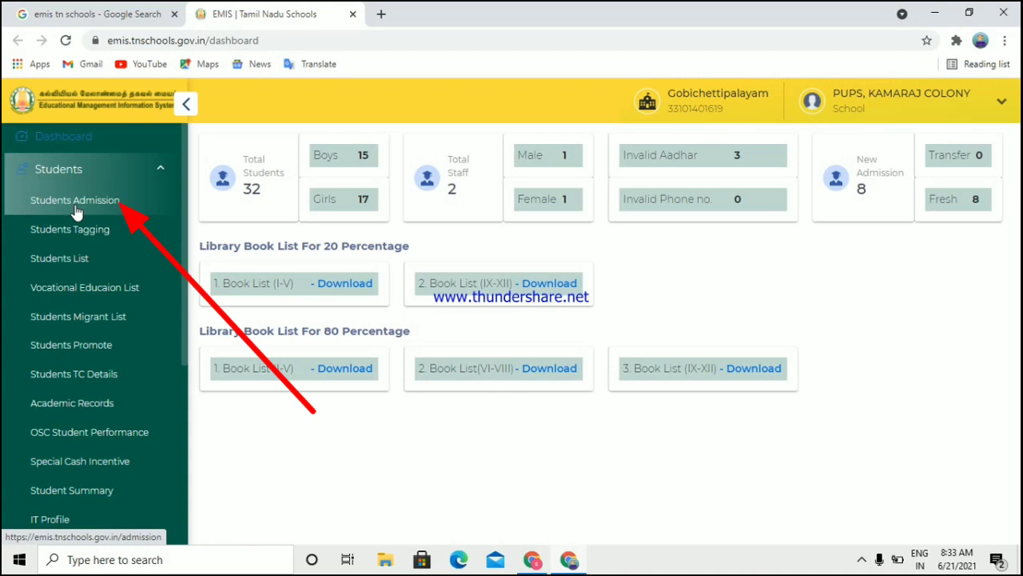
{"action": "left_click", "coordinate": [77, 206]}
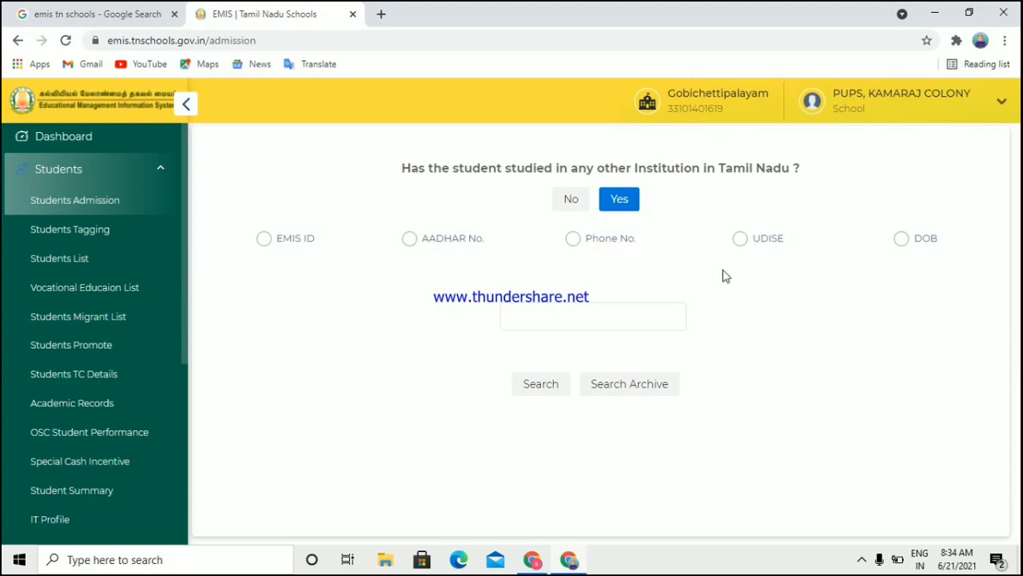
Step: Answer No to prior Tamil Nadu schooling and set Student Type to Regular Student
{"action": "left_click", "coordinate": [570, 200]}
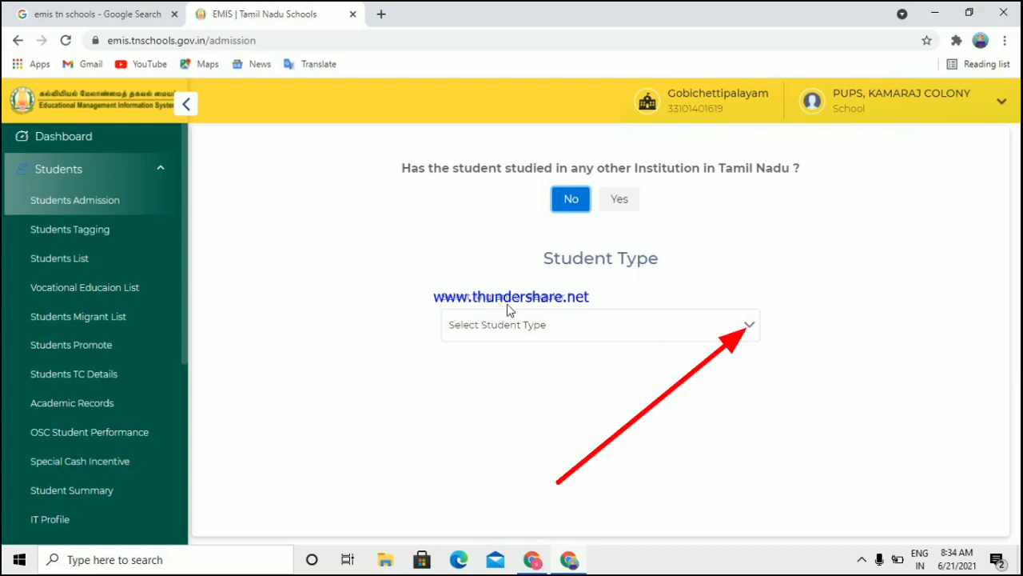
{"action": "left_click", "coordinate": [585, 328]}
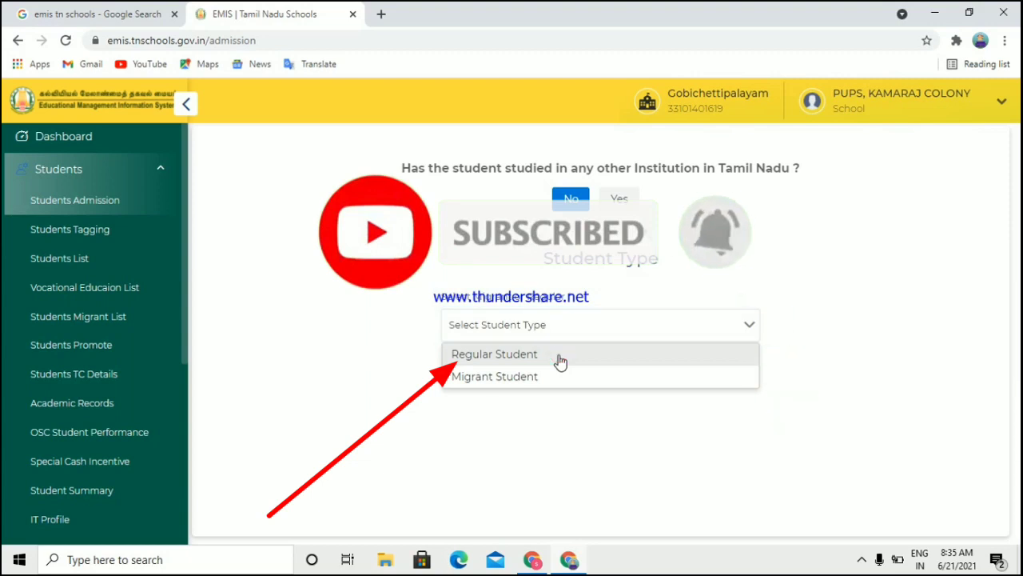
{"action": "left_click", "coordinate": [559, 361]}
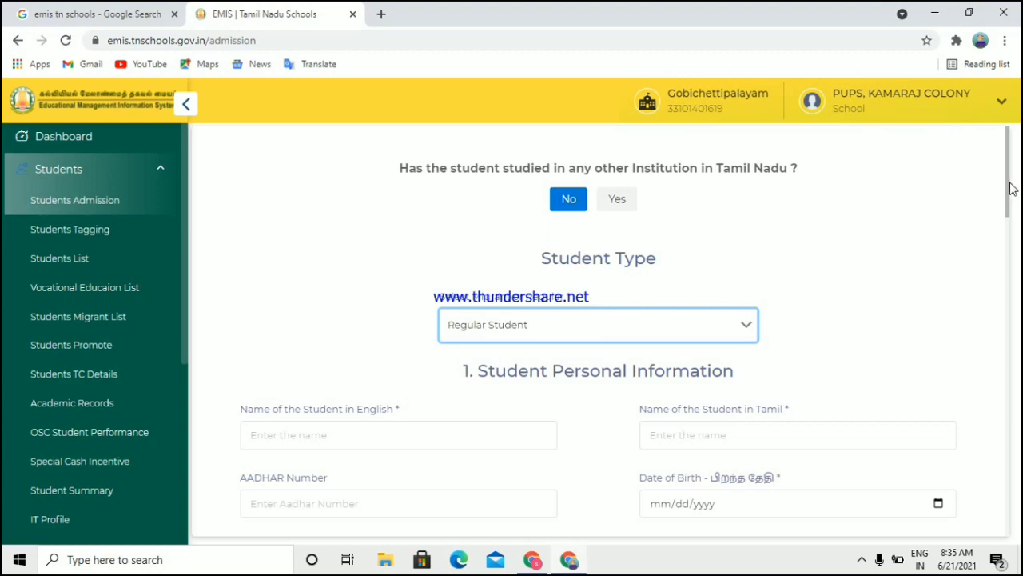
Step: Scroll to Student Personal Information and type the student's name in the English name field
{"action": "left_click_drag", "start_coordinate": [1011, 187], "coordinate": [1009, 225]}
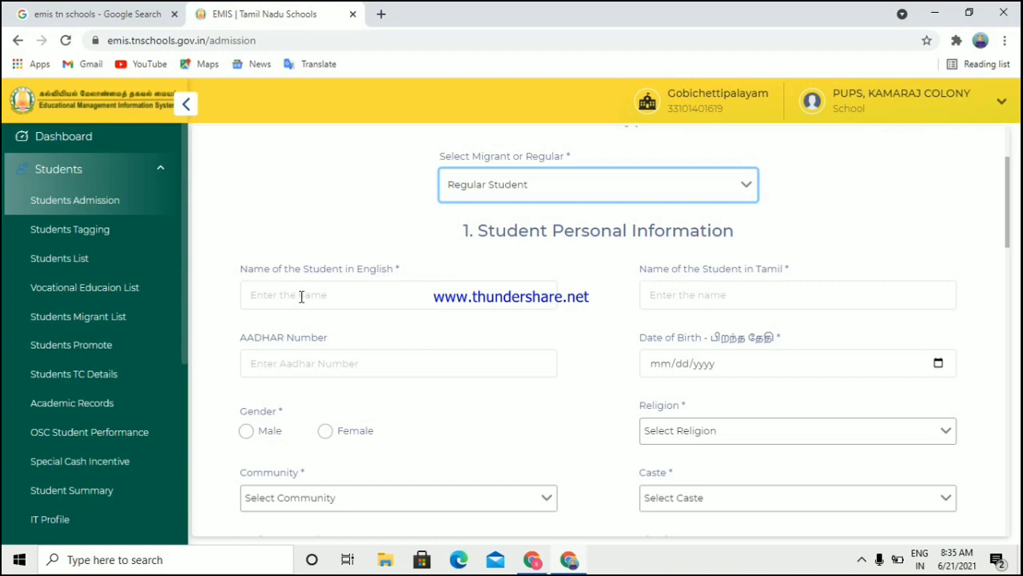
{"action": "left_click", "coordinate": [329, 298]}
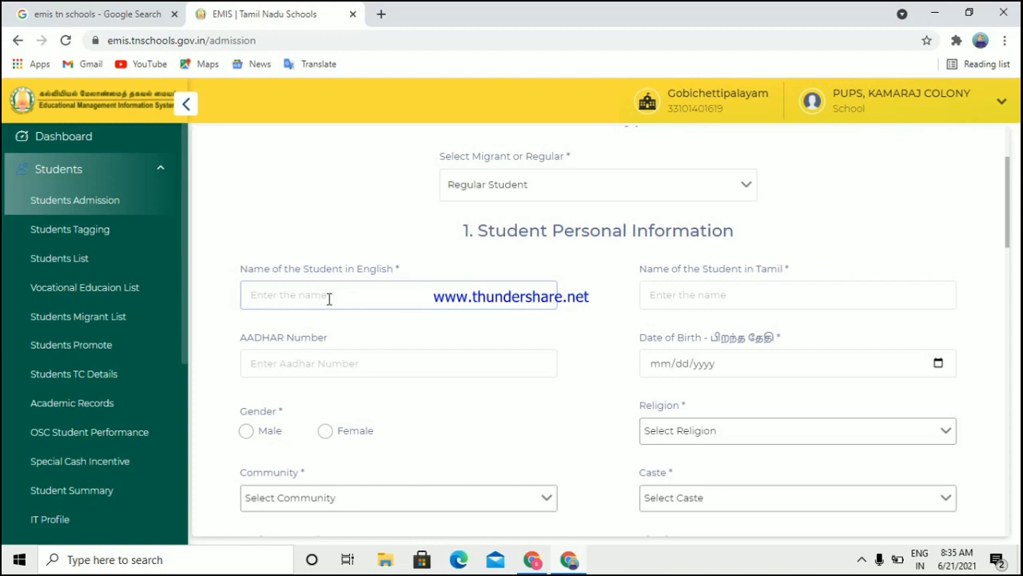
{"action": "left_click", "coordinate": [861, 560]}
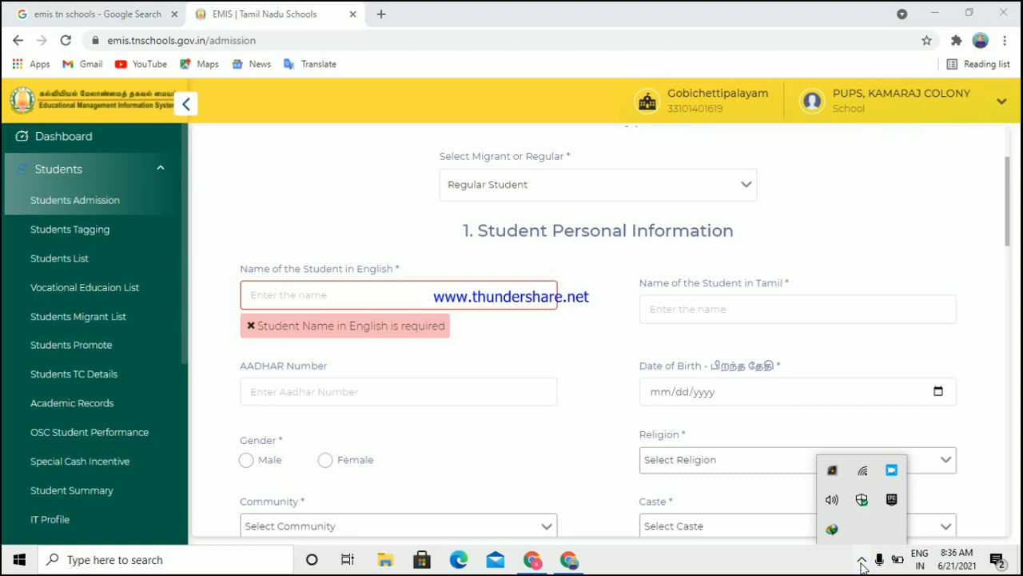
{"action": "left_click", "coordinate": [436, 295]}
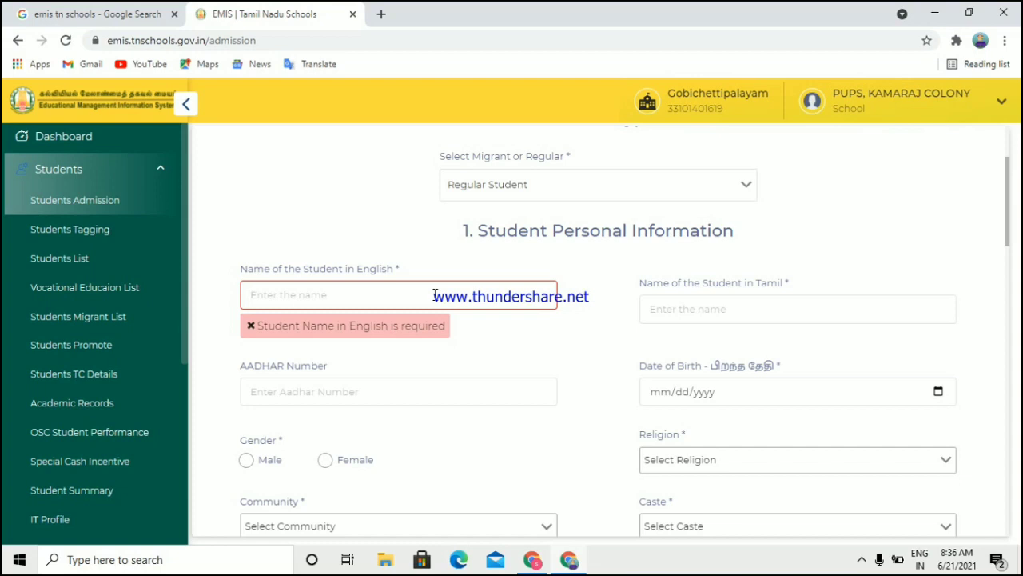
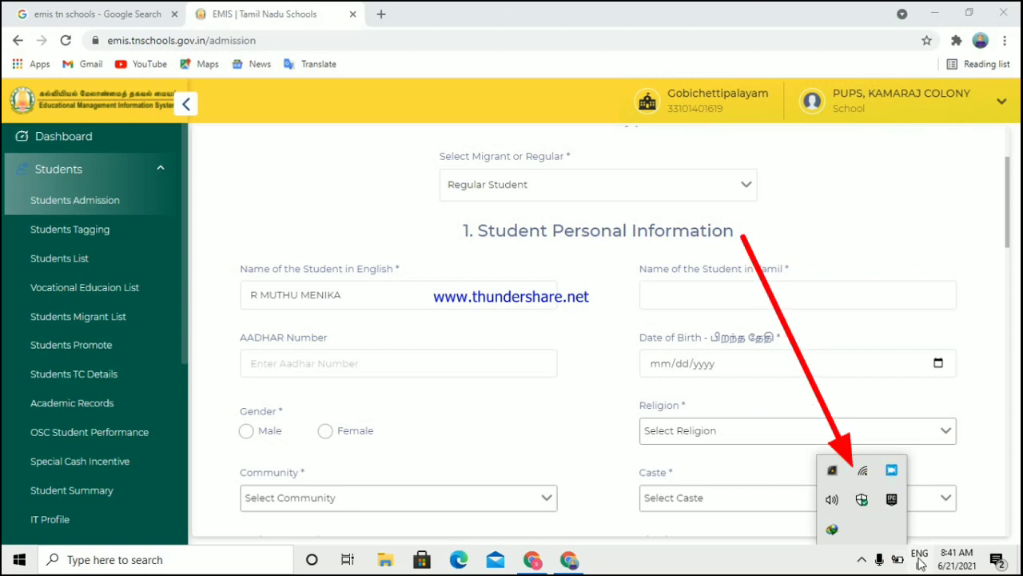
Step: Switch the keyboard input language to Tamil using Google Input Tools
{"action": "left_click", "coordinate": [920, 558]}
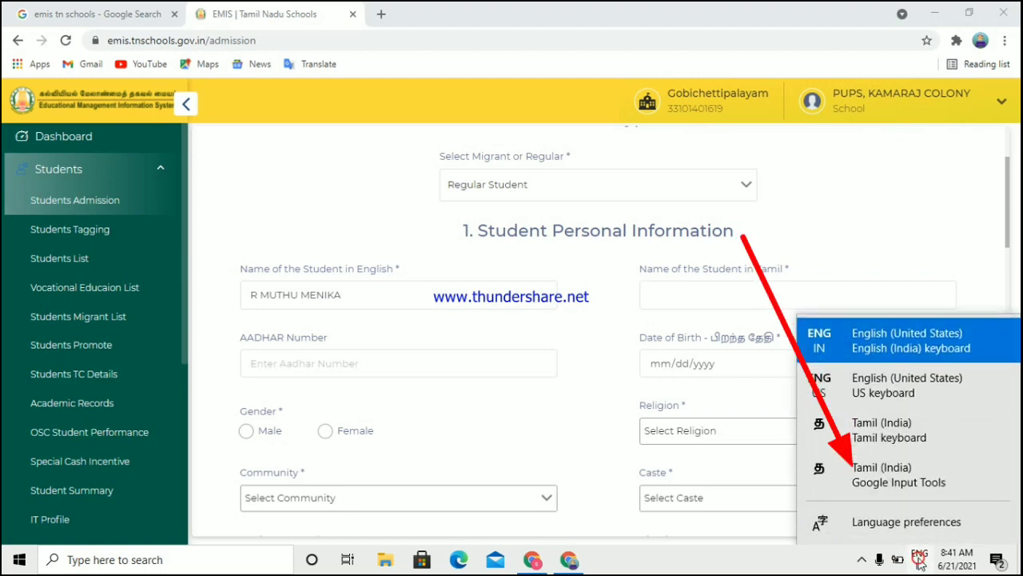
{"action": "left_click", "coordinate": [901, 482]}
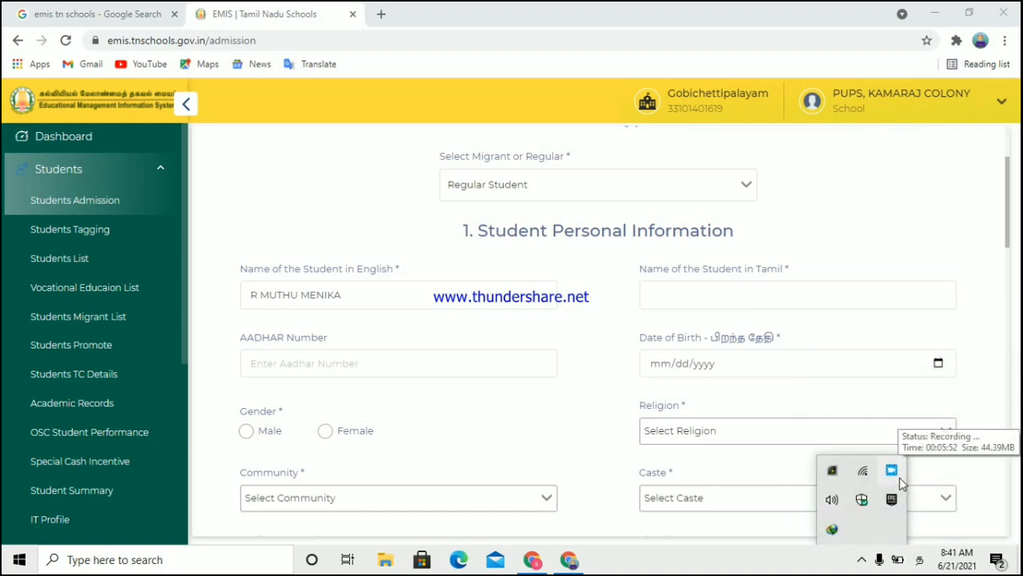
{"action": "left_click", "coordinate": [925, 559]}
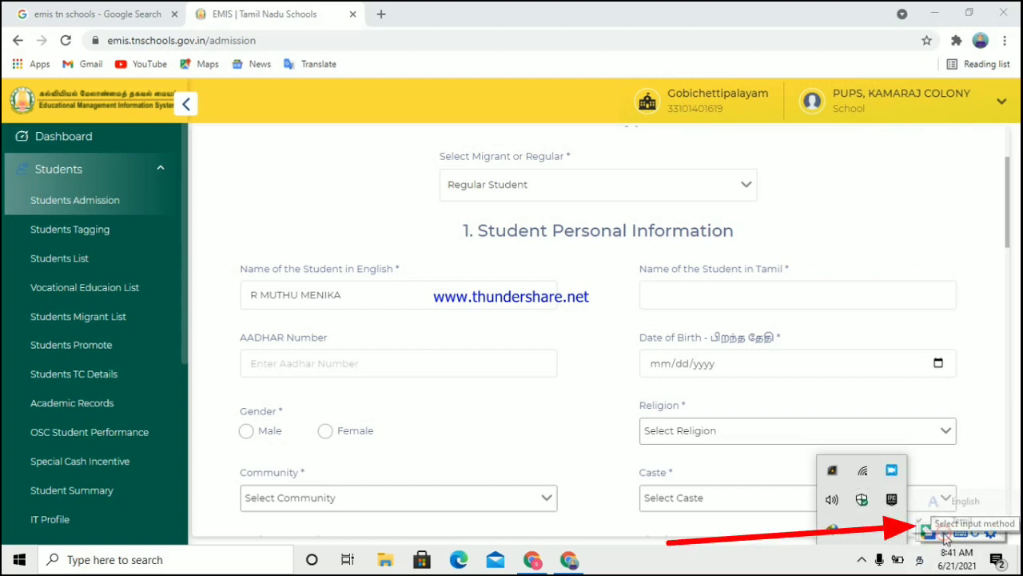
{"action": "left_click", "coordinate": [945, 536]}
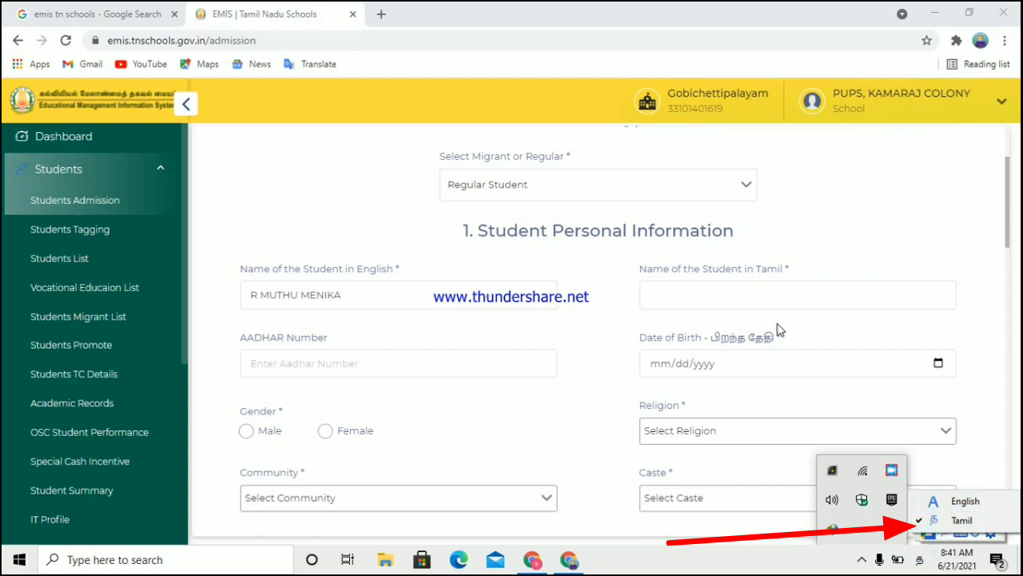
{"action": "left_click", "coordinate": [727, 299]}
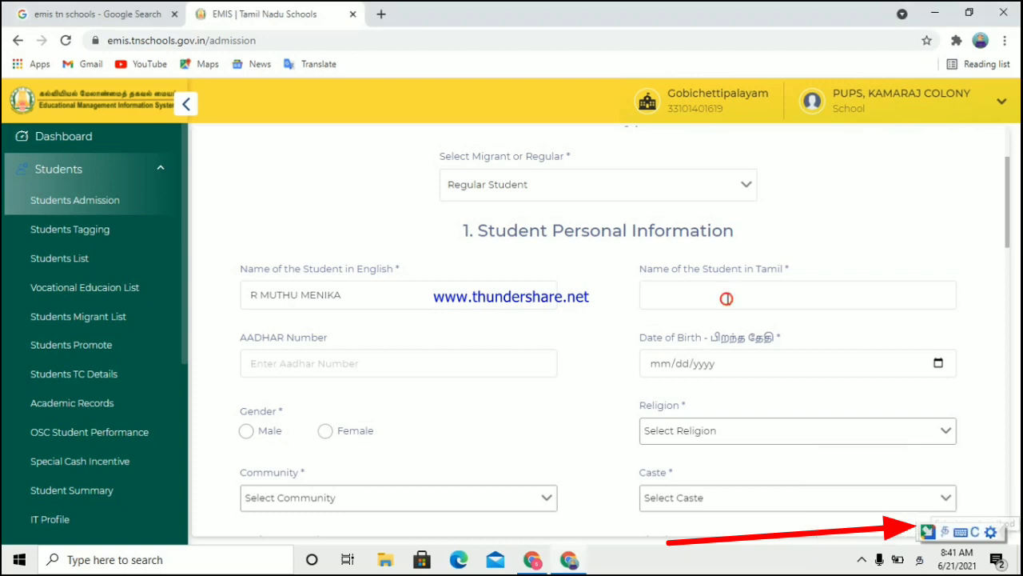
Step: Begin typing the student's name in the Tamil name field
{"action": "left_click", "coordinate": [728, 299]}
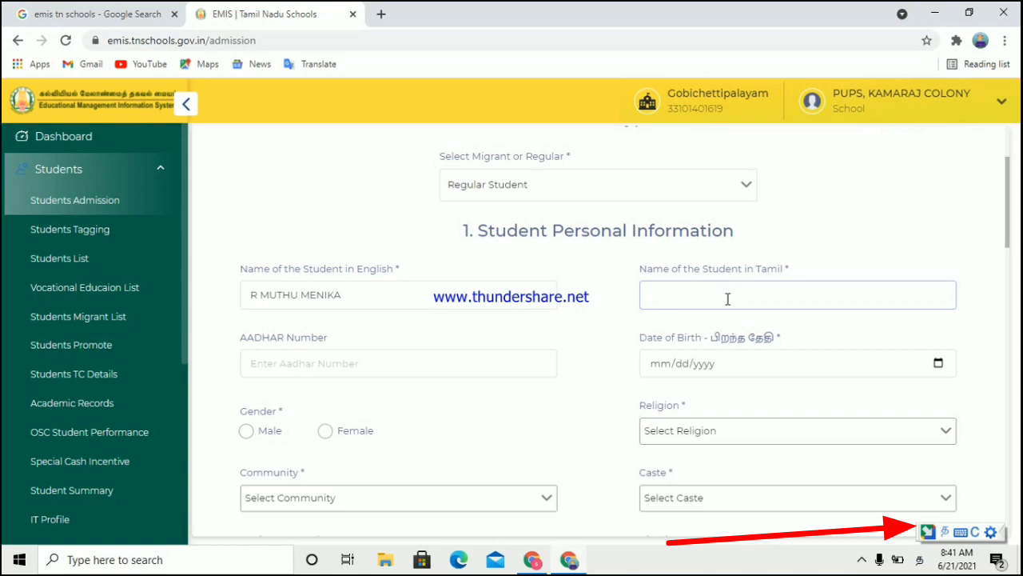
{"action": "left_click", "coordinate": [861, 559]}
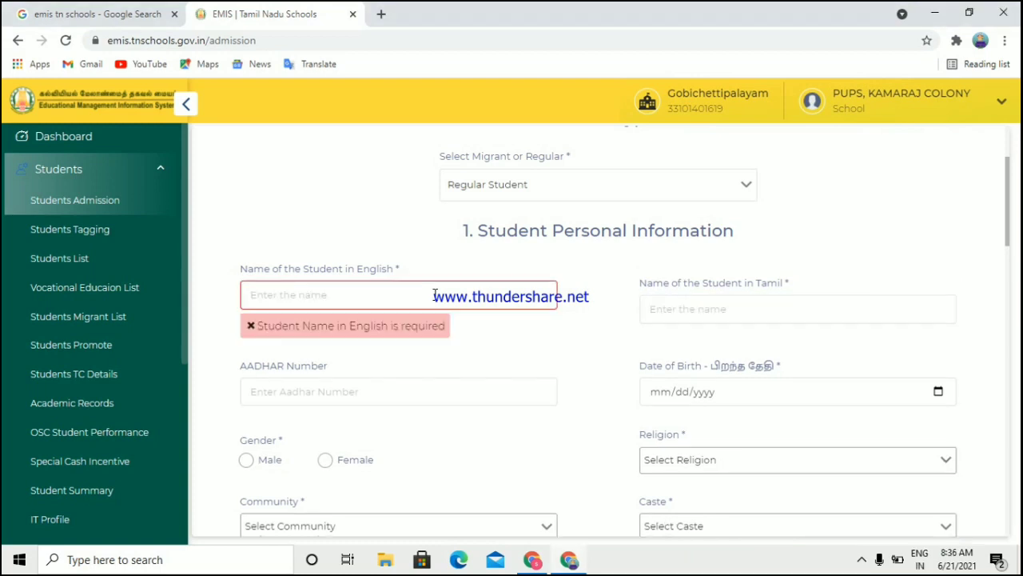
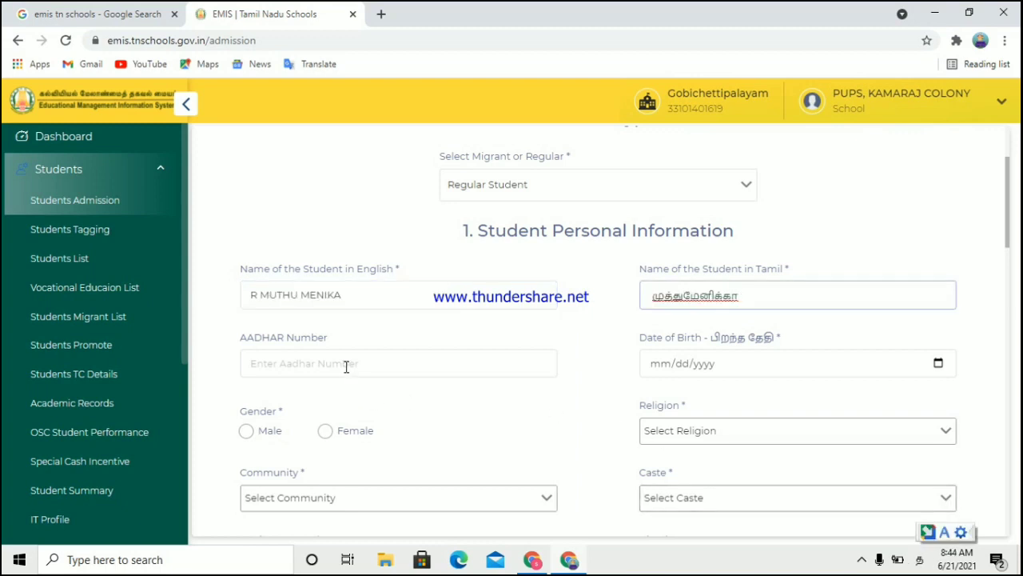
Step: Finish the Tamil name and move to the Aadhar Number field
{"action": "left_click", "coordinate": [346, 365]}
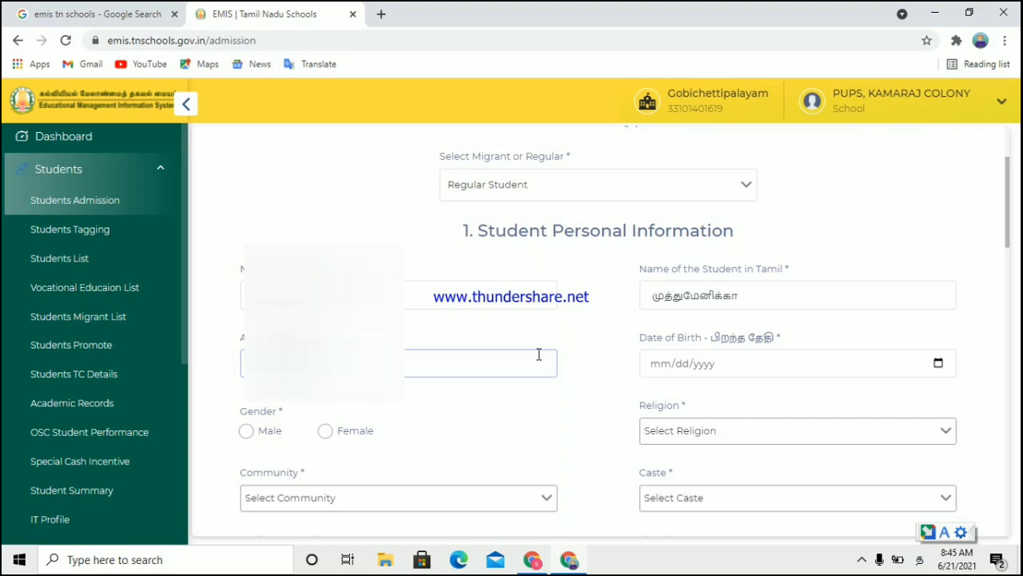
Step: Set the date of birth to 12/01/2015 from the calendar and gender to Female
{"action": "left_click", "coordinate": [940, 364]}
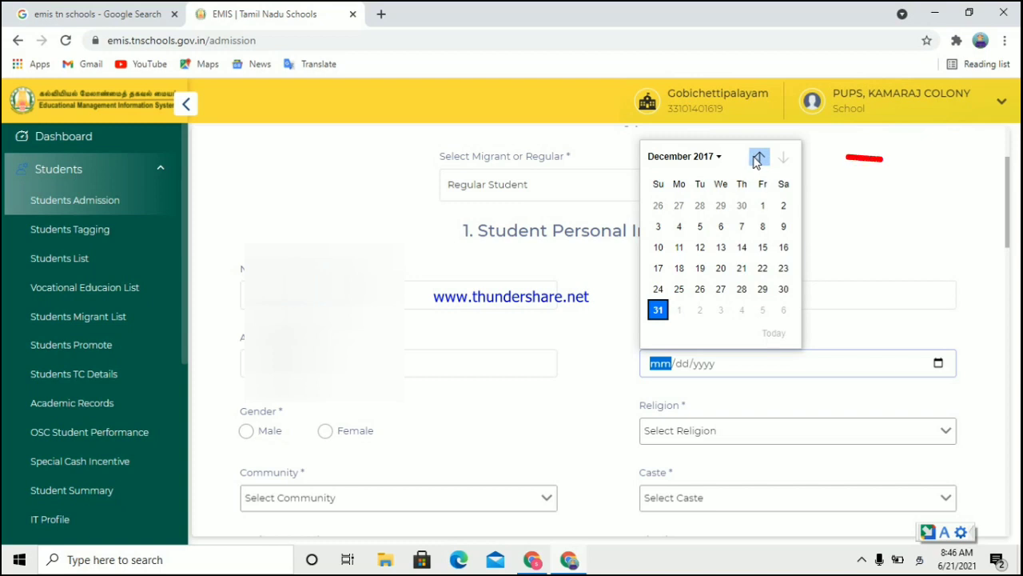
{"action": "left_click", "coordinate": [714, 157]}
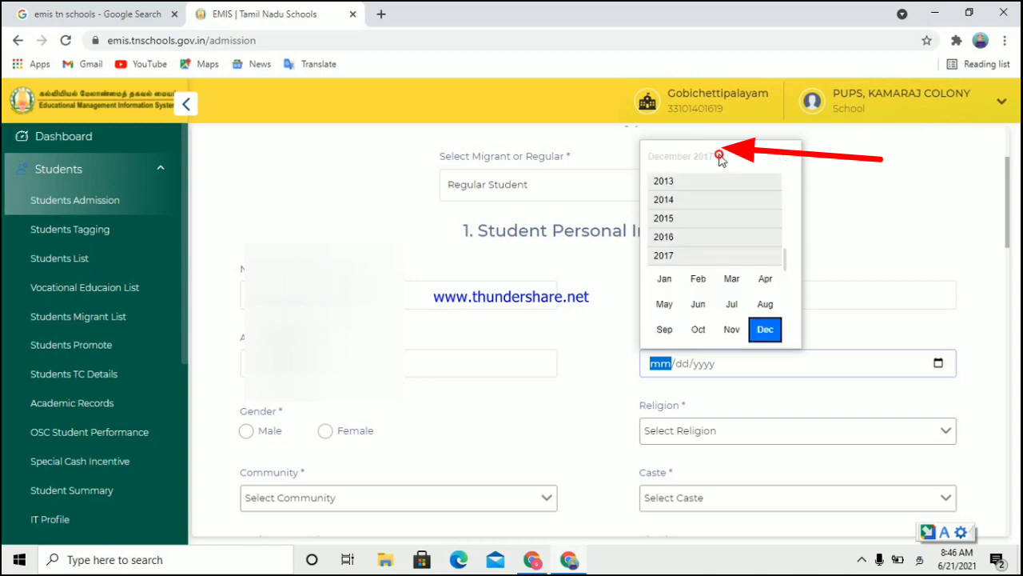
{"action": "left_click", "coordinate": [685, 218]}
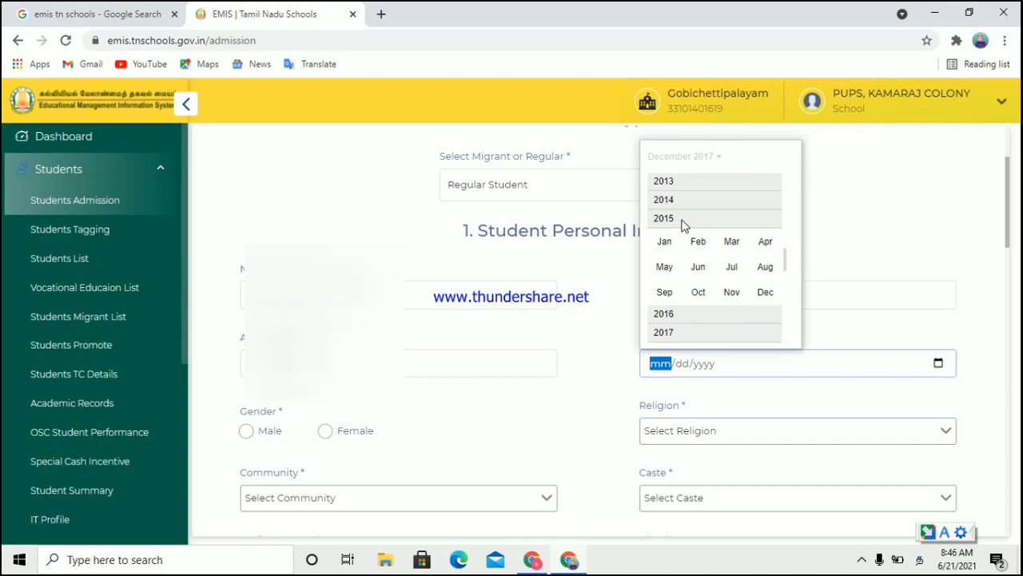
{"action": "left_click", "coordinate": [765, 293]}
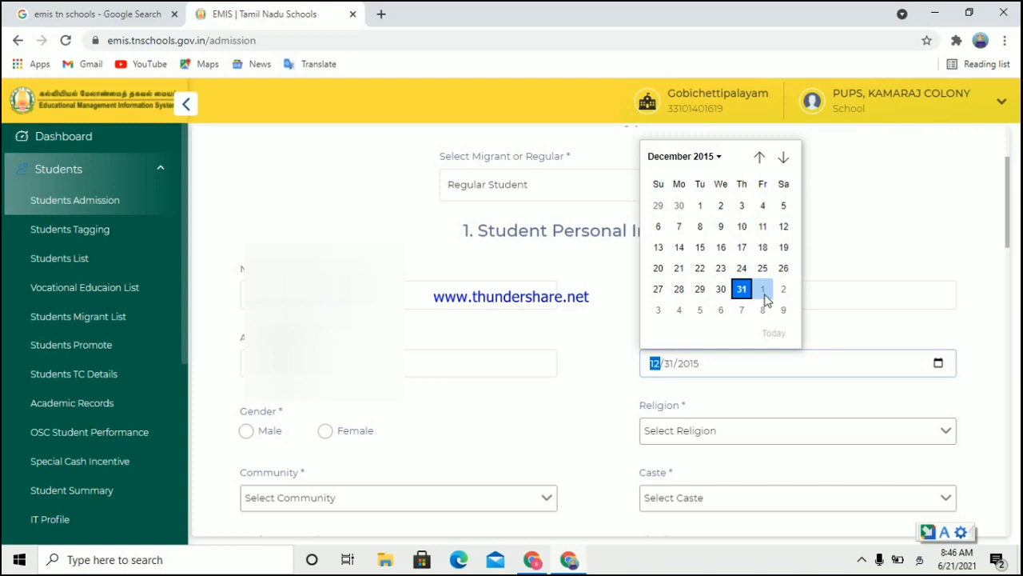
{"action": "left_click", "coordinate": [700, 207]}
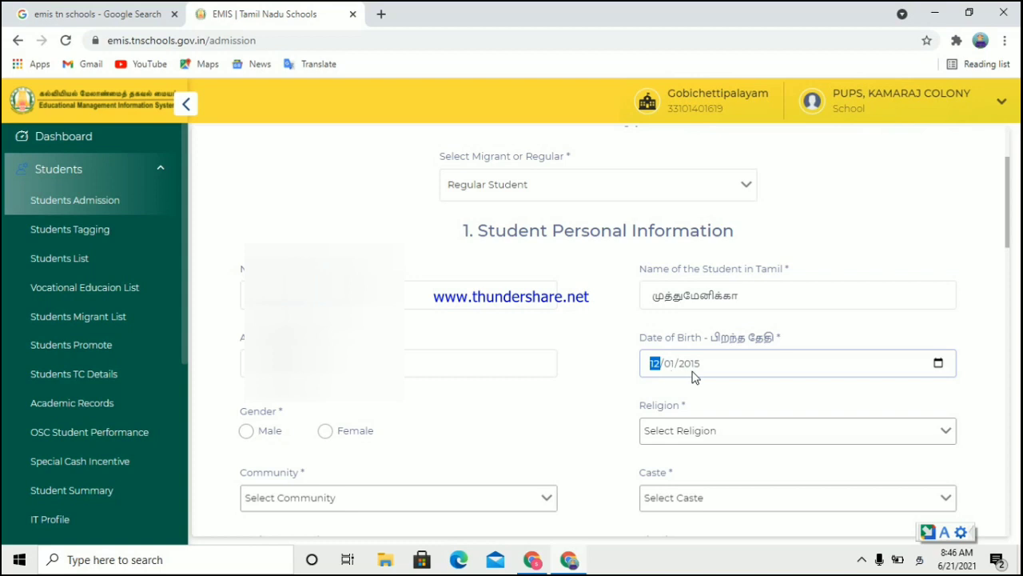
{"action": "left_click", "coordinate": [326, 435]}
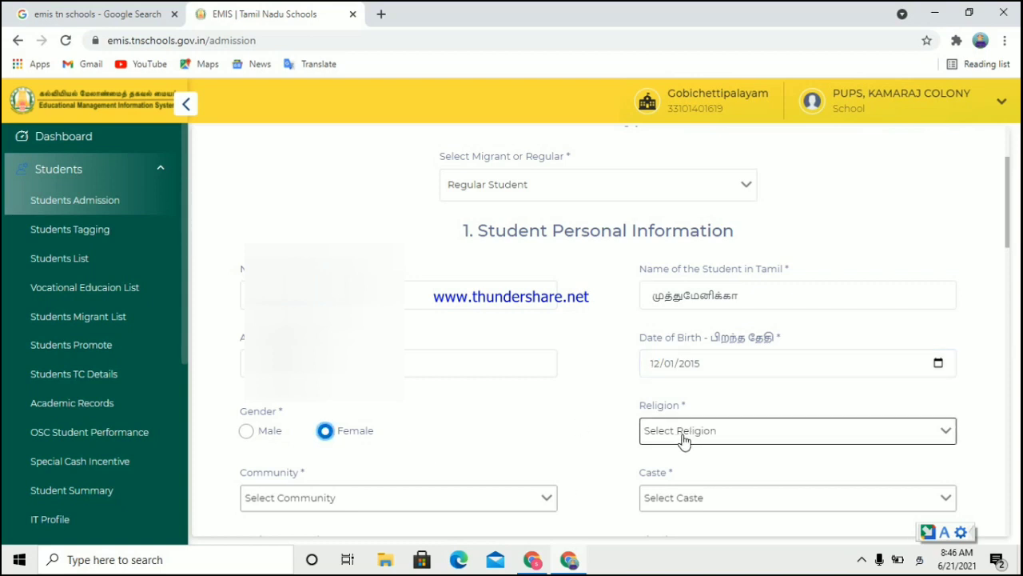
Step: Set religion to Hindu and community to SC-Arunthathiyar
{"action": "left_click", "coordinate": [683, 438]}
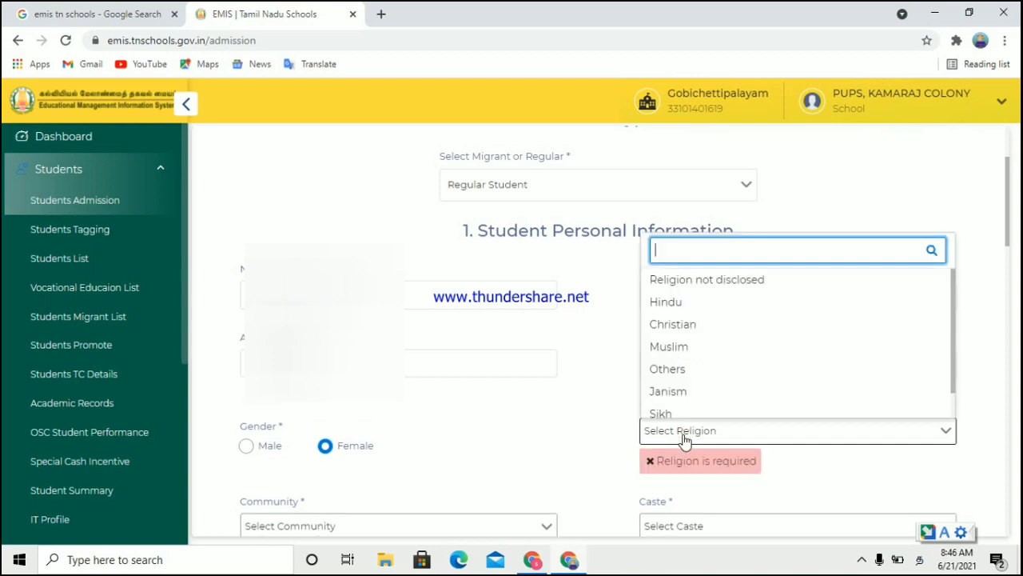
{"action": "left_click", "coordinate": [659, 306]}
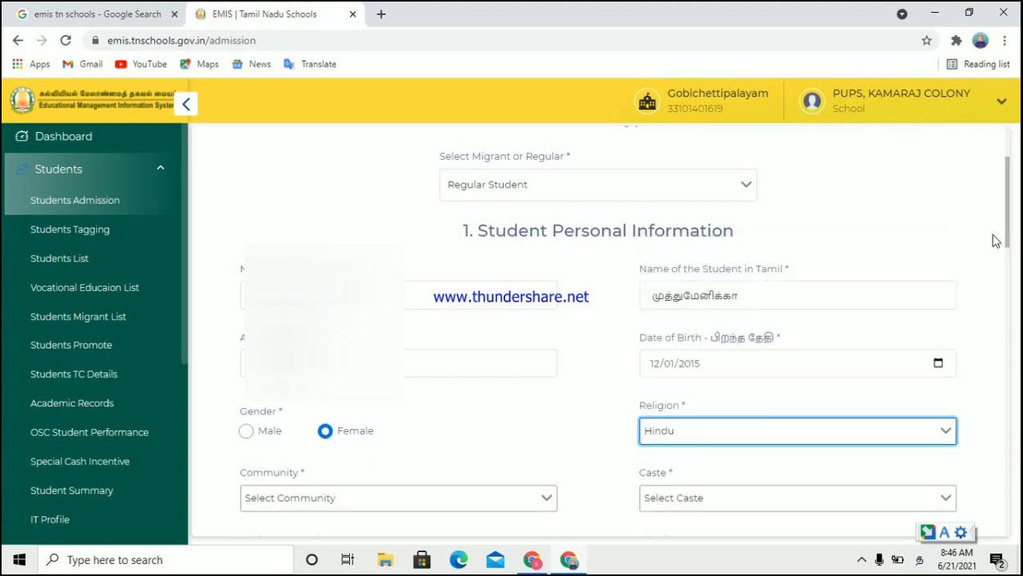
{"action": "left_click_drag", "start_coordinate": [1009, 240], "coordinate": [1017, 282]}
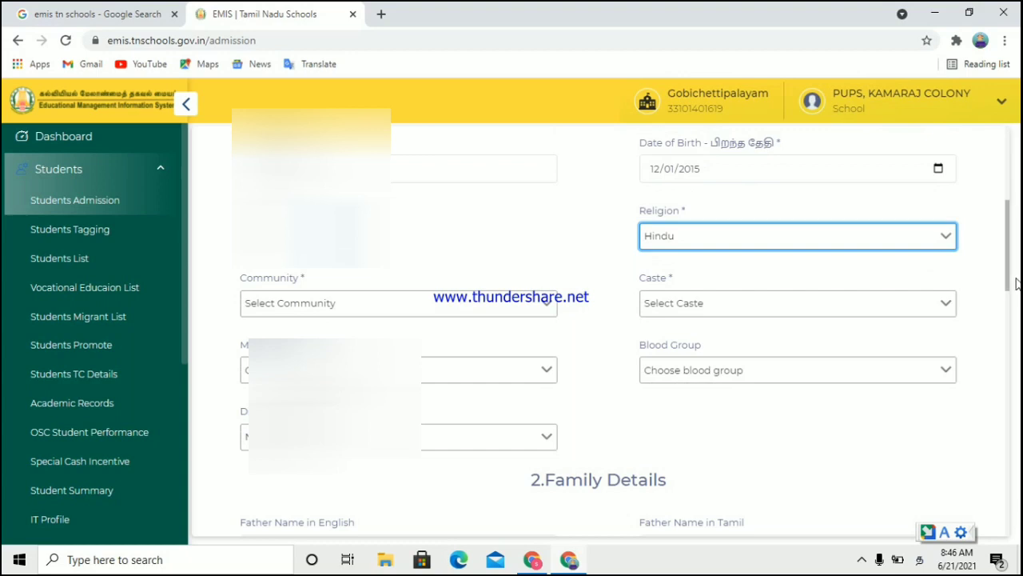
{"action": "left_click", "coordinate": [499, 312]}
{"action": "key", "text": "Down"}
{"action": "key", "text": "Down"}
{"action": "key", "text": "Down"}
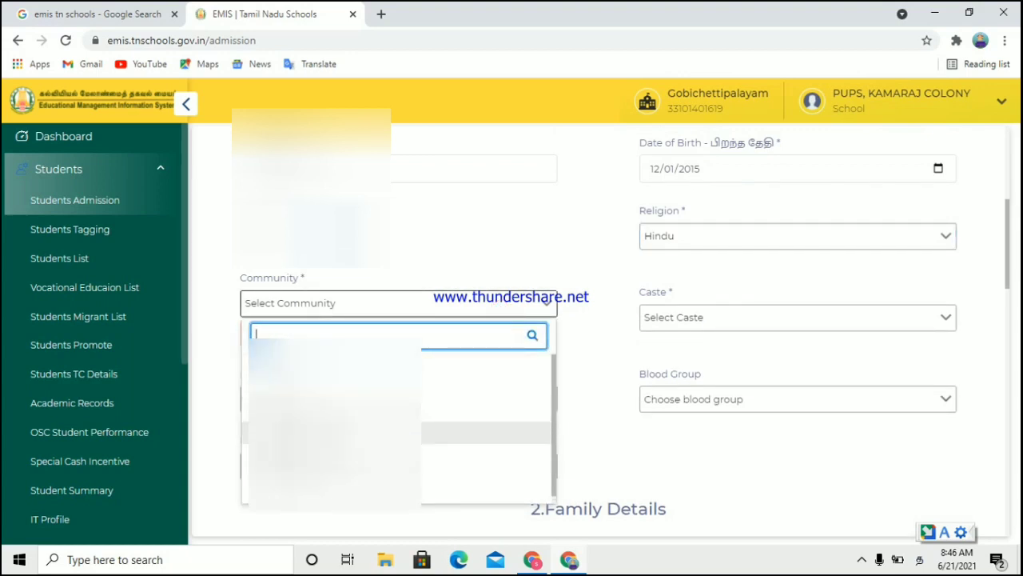
{"action": "key", "text": "Return"}
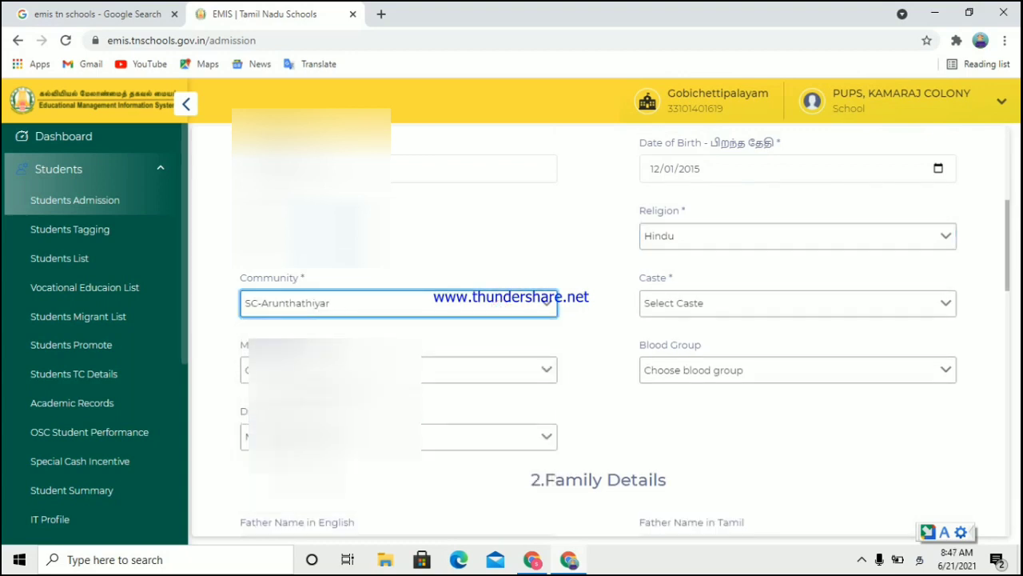
Step: Set caste to Arunthathiyar, mother tongue to Tamil and blood group to O+ve
{"action": "left_click", "coordinate": [691, 312]}
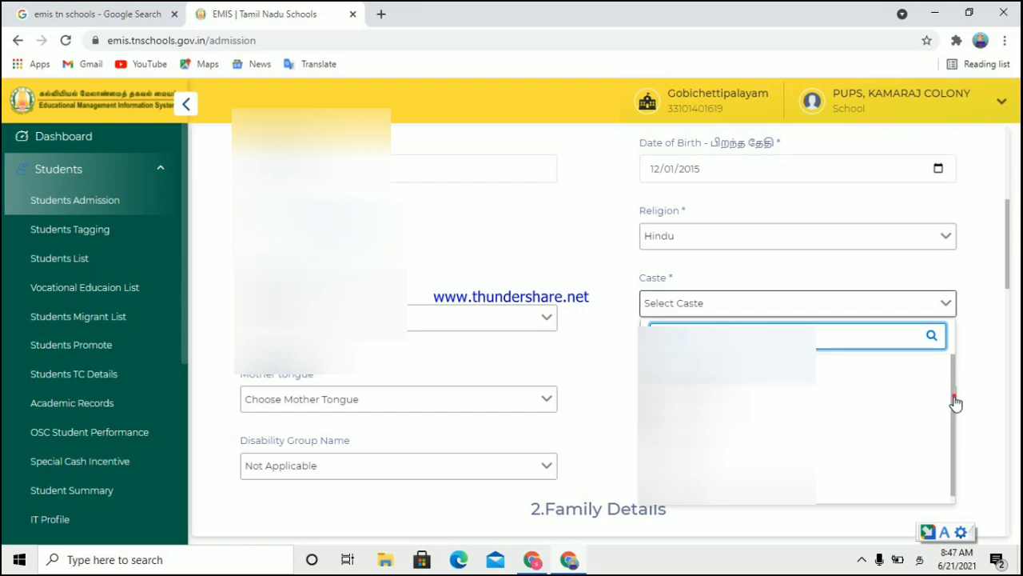
{"action": "left_click_drag", "start_coordinate": [957, 404], "coordinate": [975, 502]}
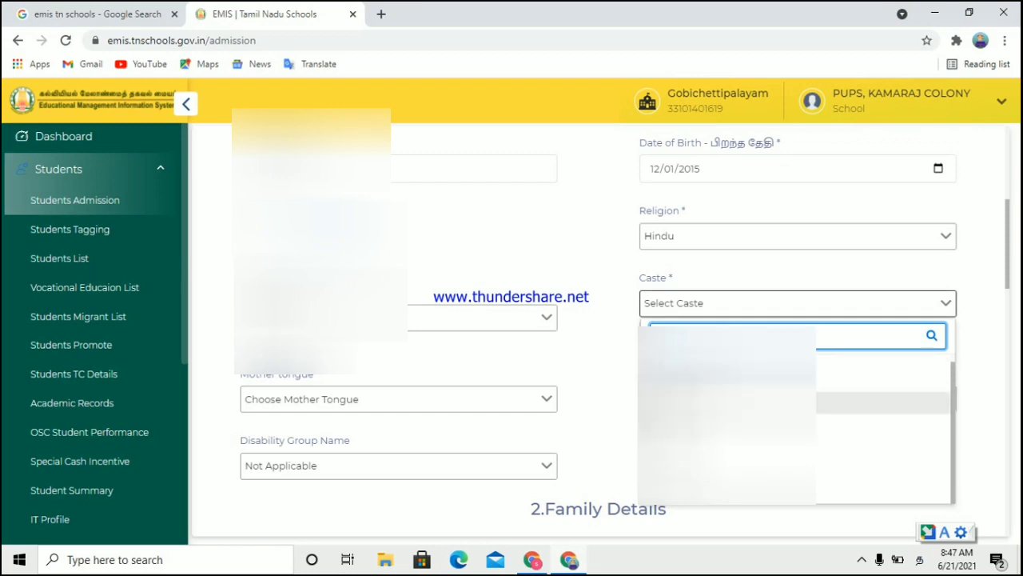
{"action": "left_click", "coordinate": [720, 380]}
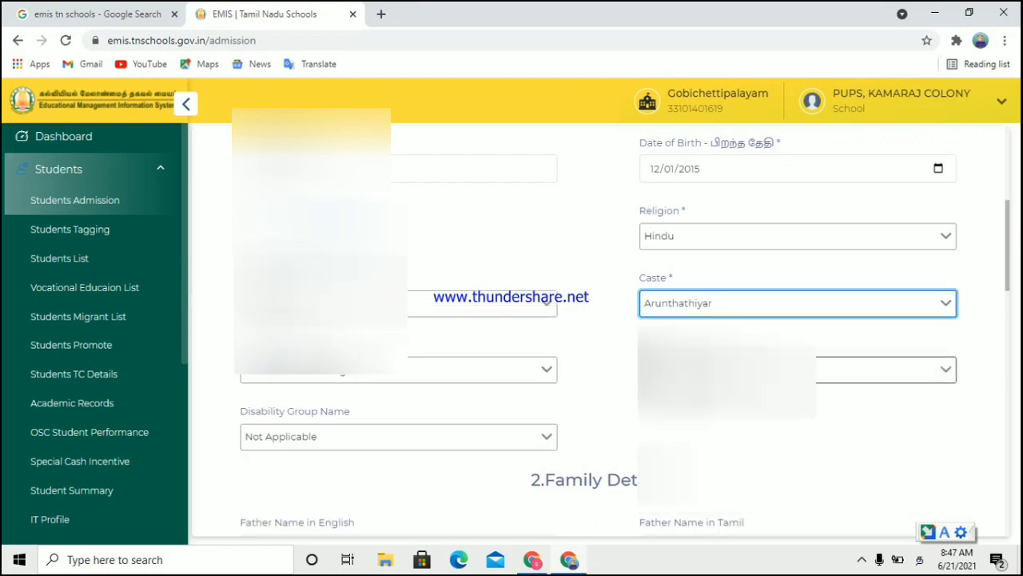
{"action": "left_click", "coordinate": [344, 372]}
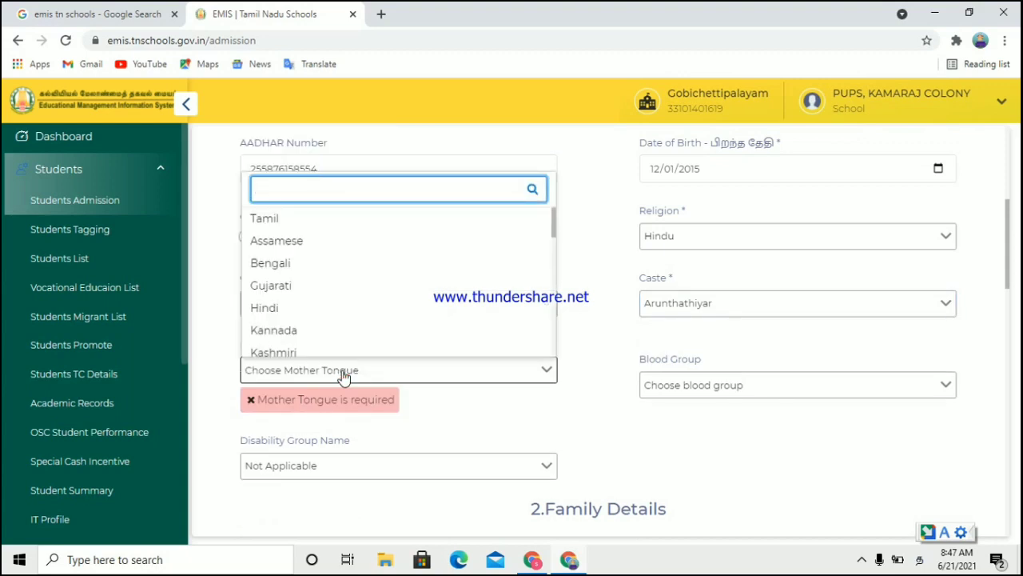
{"action": "left_click", "coordinate": [270, 219]}
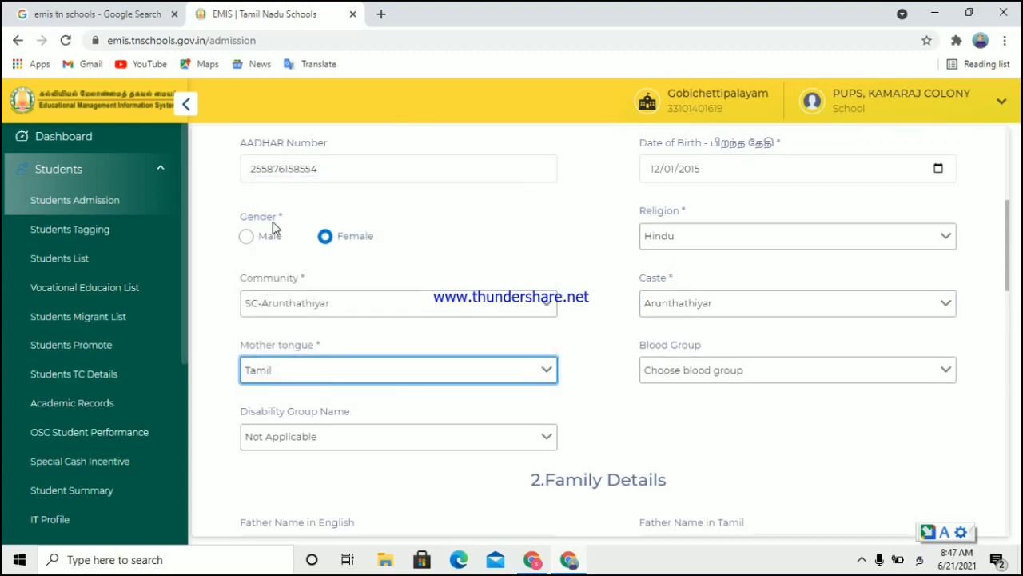
{"action": "left_click", "coordinate": [728, 376]}
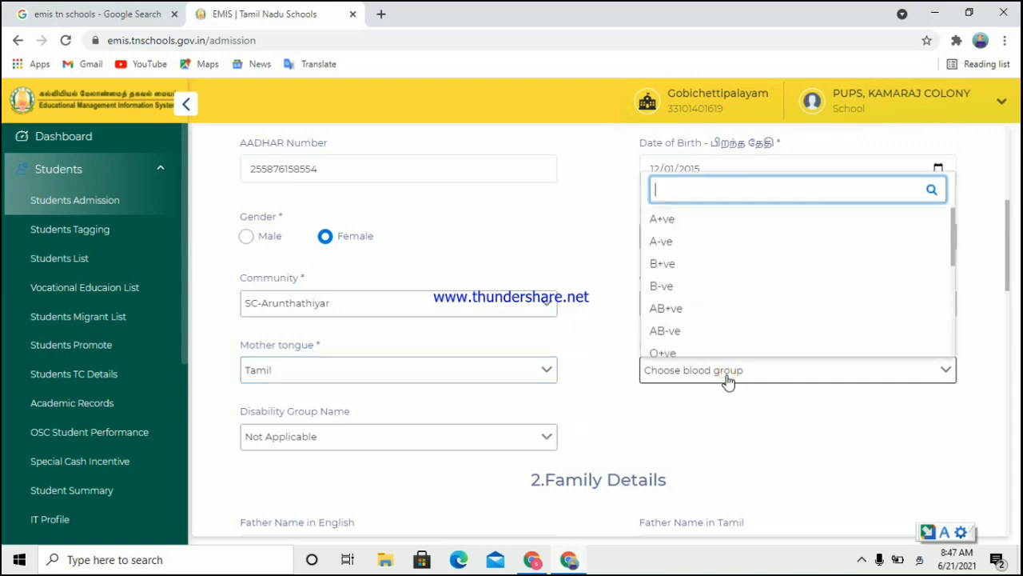
{"action": "left_click", "coordinate": [678, 354]}
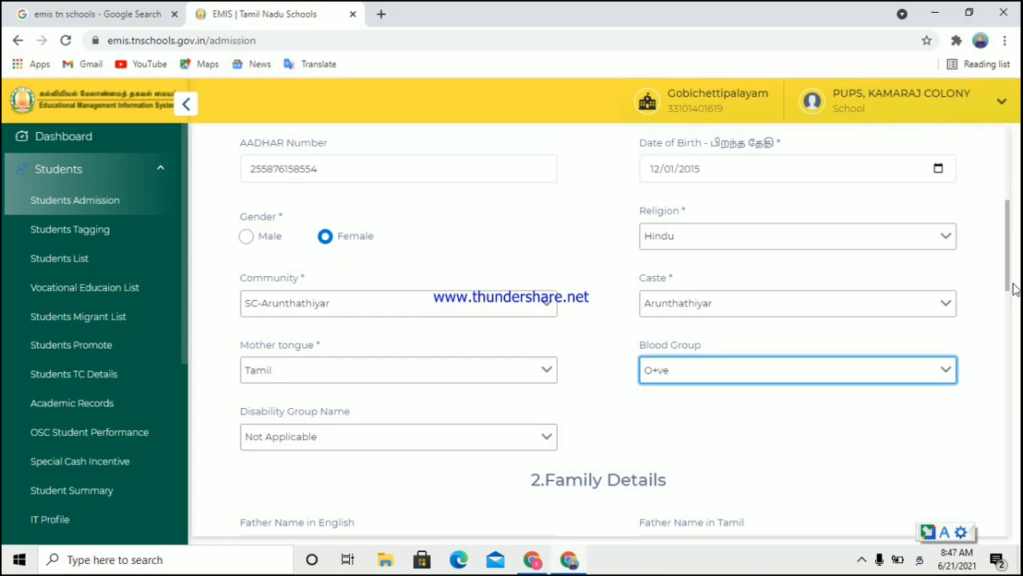
Step: Scroll to Family Details and enter the father's name in English
{"action": "left_click_drag", "start_coordinate": [1010, 276], "coordinate": [1009, 315]}
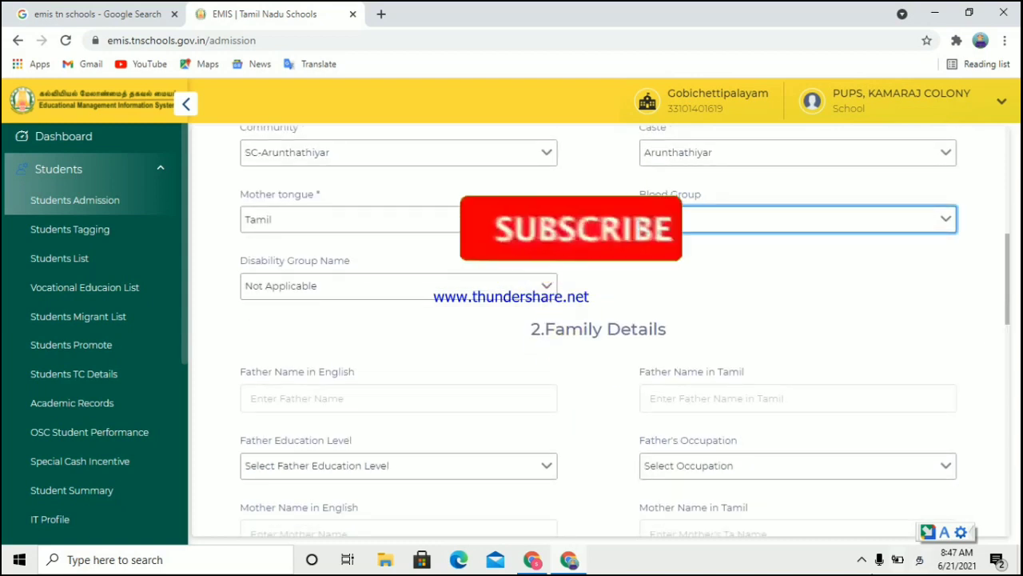
{"action": "left_click", "coordinate": [865, 559]}
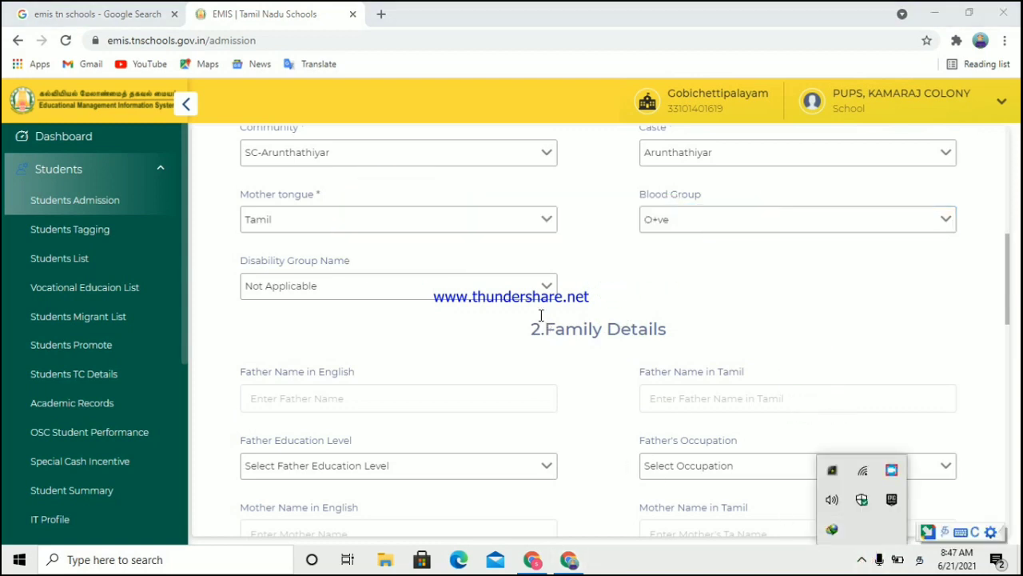
{"action": "left_click_drag", "start_coordinate": [1008, 293], "coordinate": [1011, 320]}
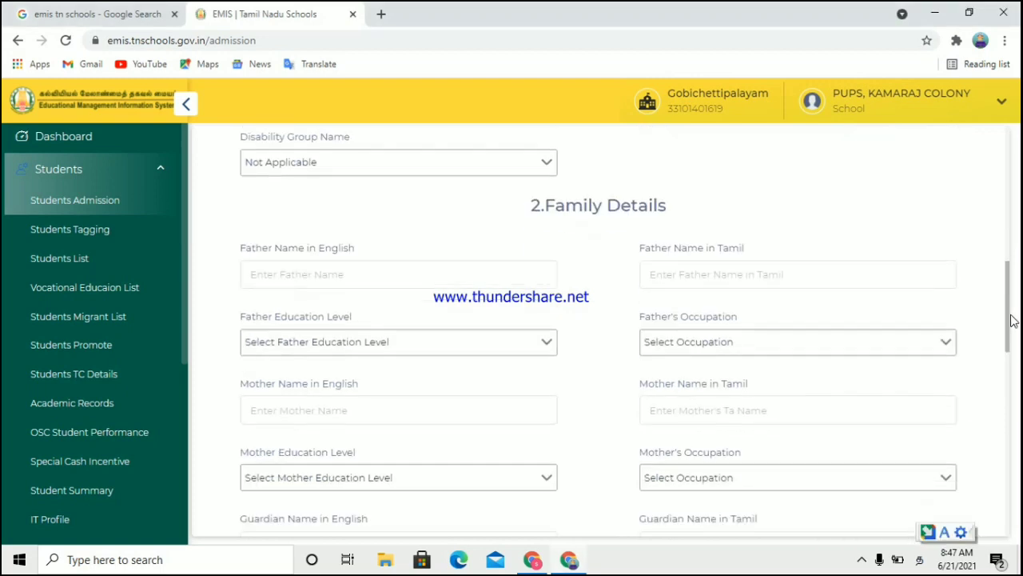
{"action": "left_click", "coordinate": [404, 278]}
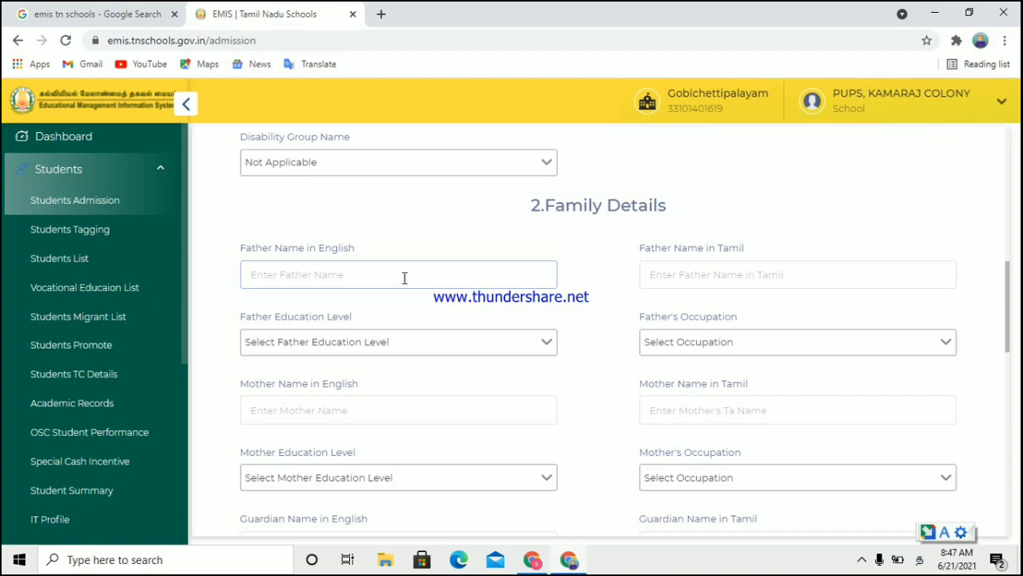
{"action": "type", "text": "RANGASAMY"}
{"action": "left_click", "coordinate": [734, 274]}
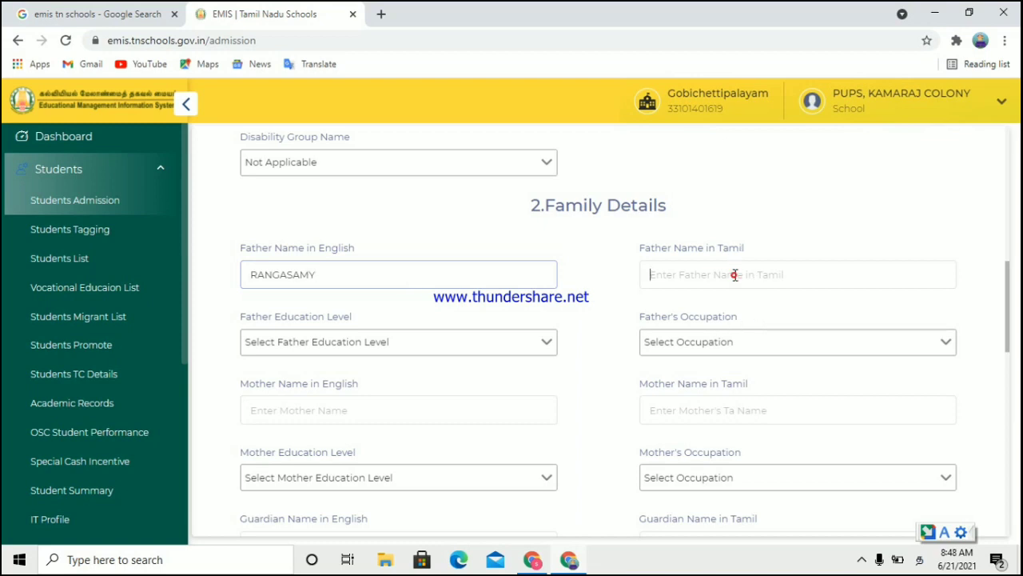
Step: Switch input to Tamil and enter the father's name in Tamil script, choosing a suggestion
{"action": "left_click", "coordinate": [942, 533]}
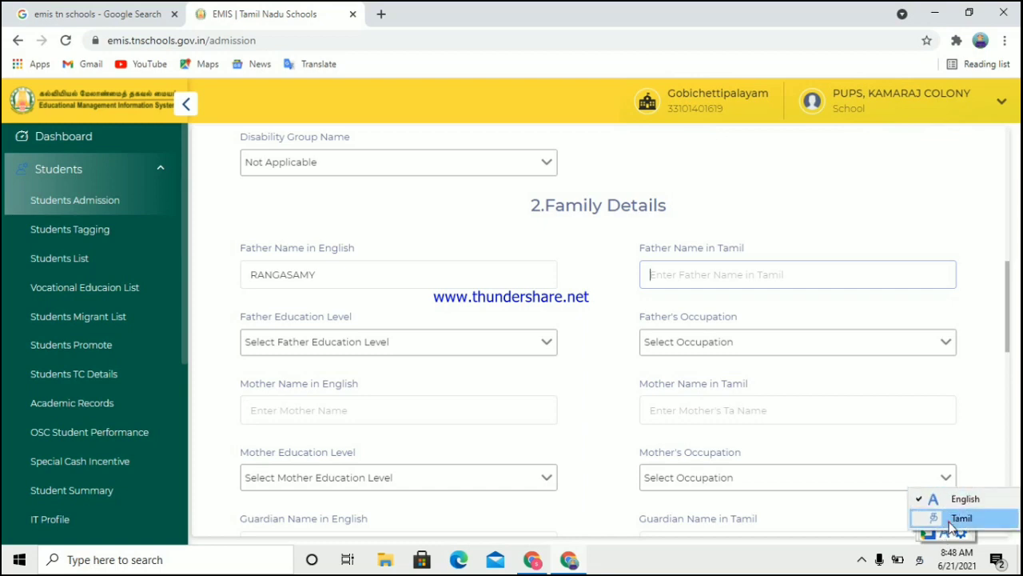
{"action": "left_click", "coordinate": [953, 519]}
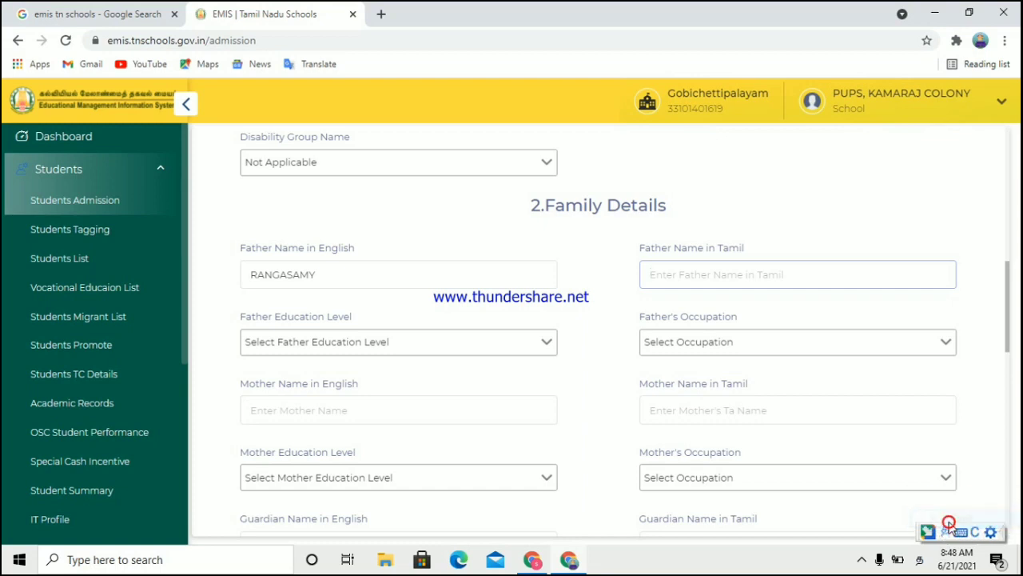
{"action": "left_click", "coordinate": [694, 278]}
{"action": "type", "text": "RA"}
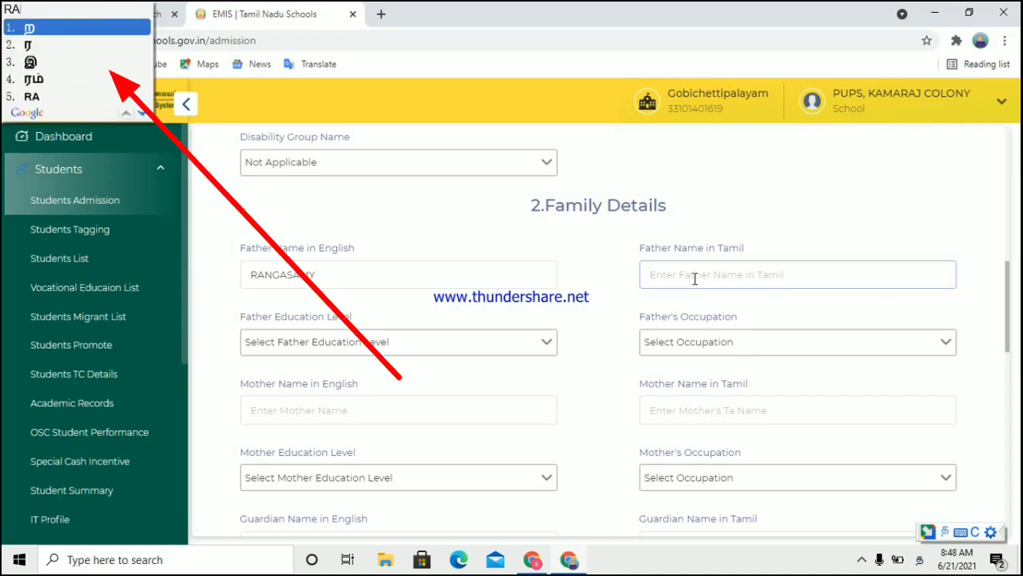
{"action": "type", "text": "NG"}
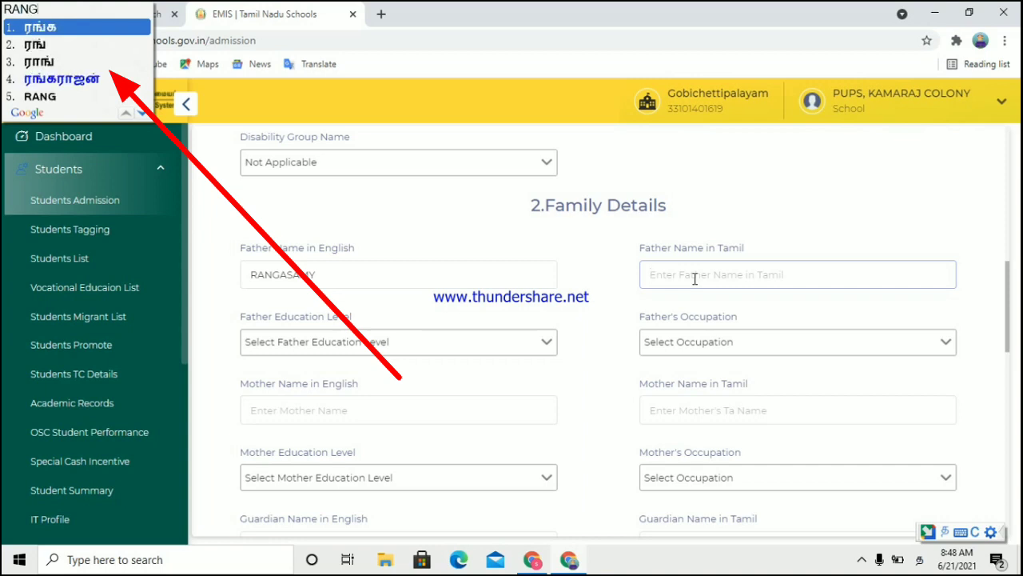
{"action": "type", "text": "A"}
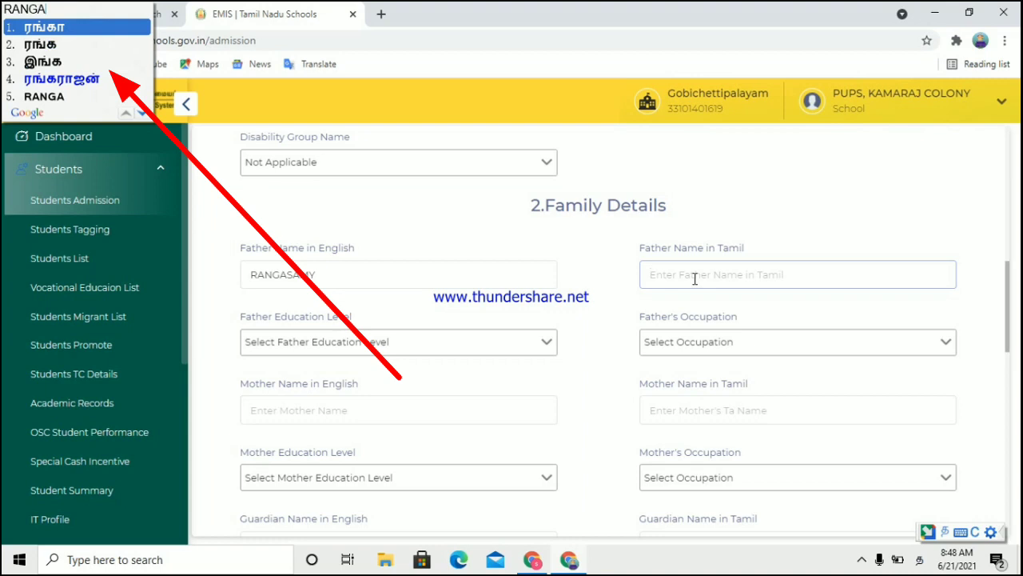
{"action": "type", "text": "SAMY"}
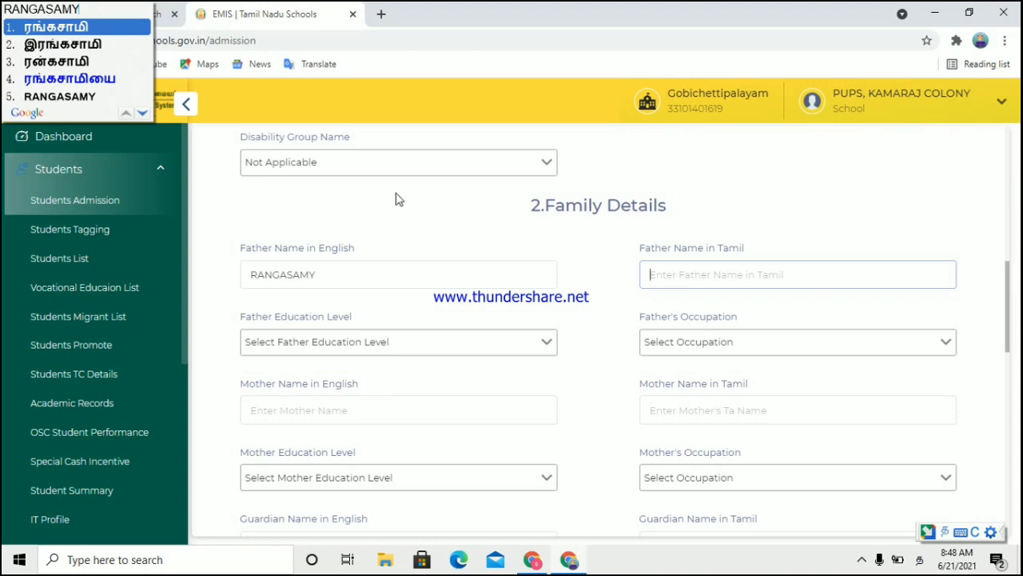
{"action": "left_click", "coordinate": [83, 44]}
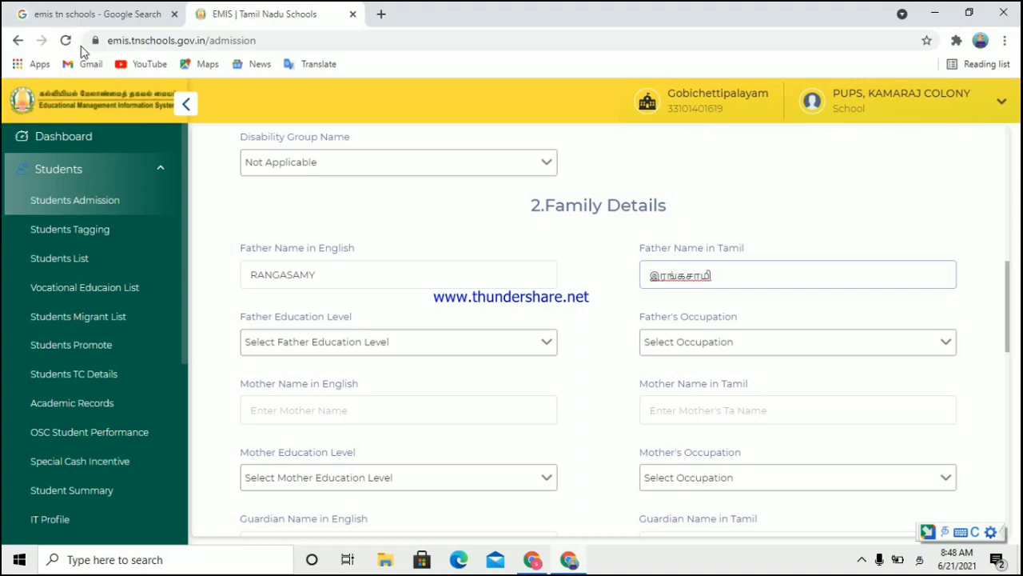
Step: Correct the father's Tamil name by removing the extra leading letter and retyping
{"action": "left_click", "coordinate": [662, 278]}
{"action": "key", "text": "BackSpace"}
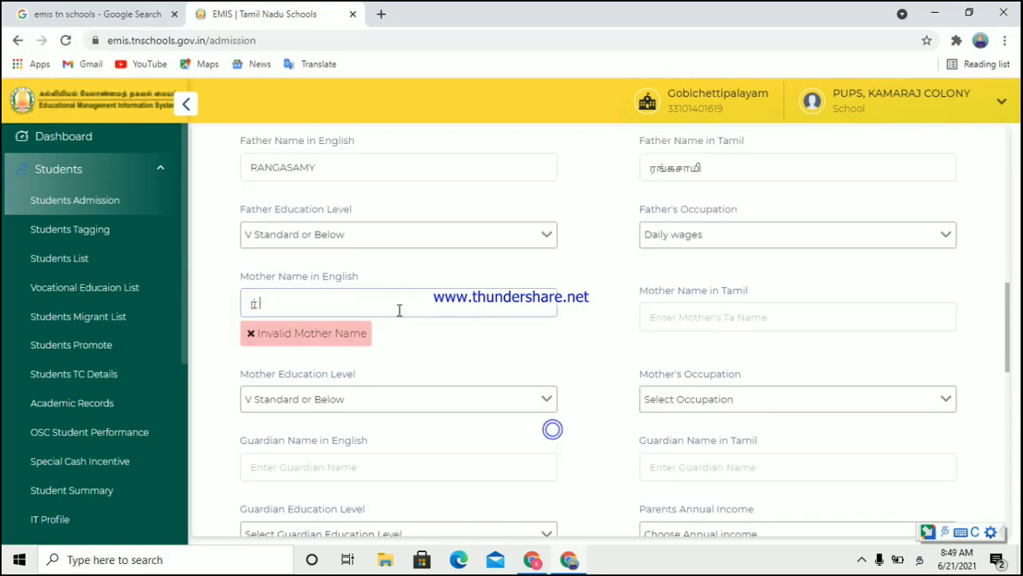
{"action": "type", "text": "TAM"}
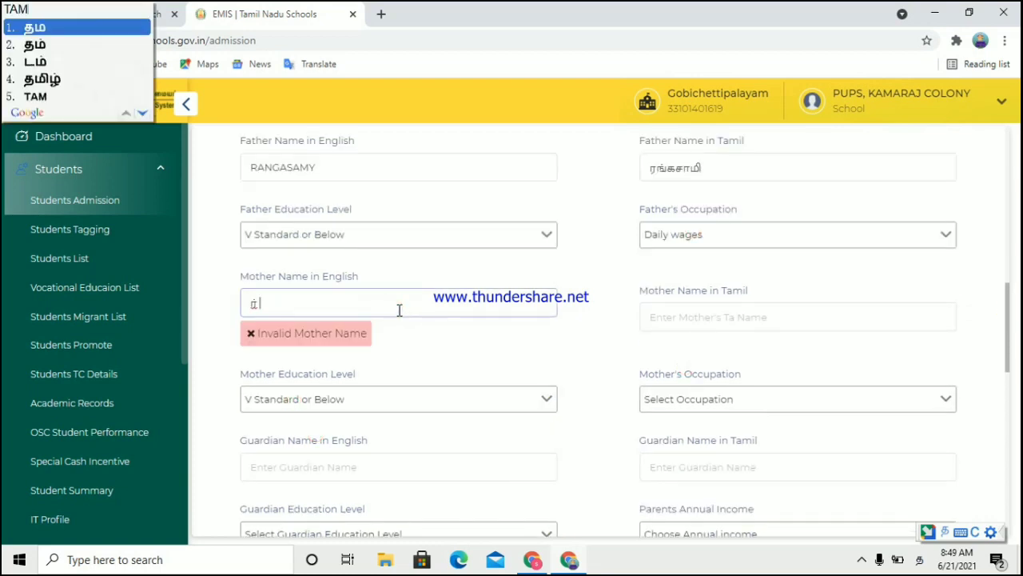
{"action": "type", "text": "IL"}
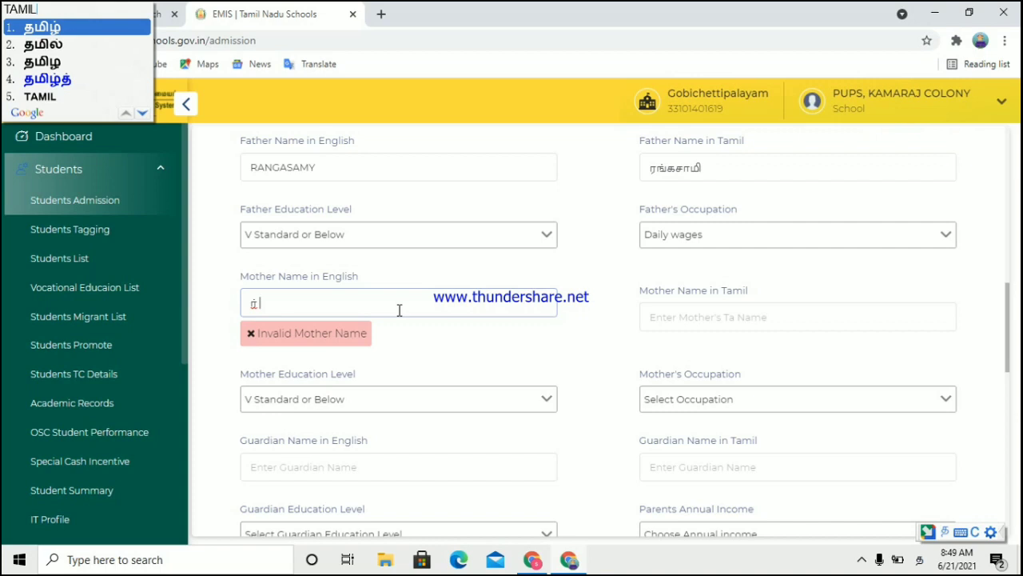
Step: Switch input back to English and type the mother's name in English, clearing the stray character
{"action": "left_click", "coordinate": [943, 534]}
{"action": "left_click", "coordinate": [948, 501]}
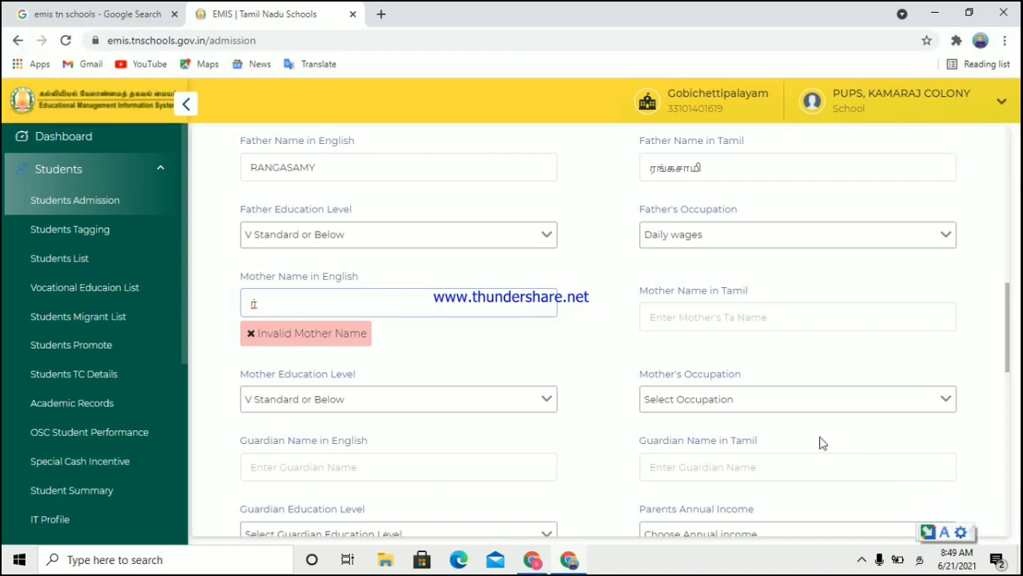
{"action": "left_click", "coordinate": [371, 310]}
{"action": "key", "text": "BackSpace"}
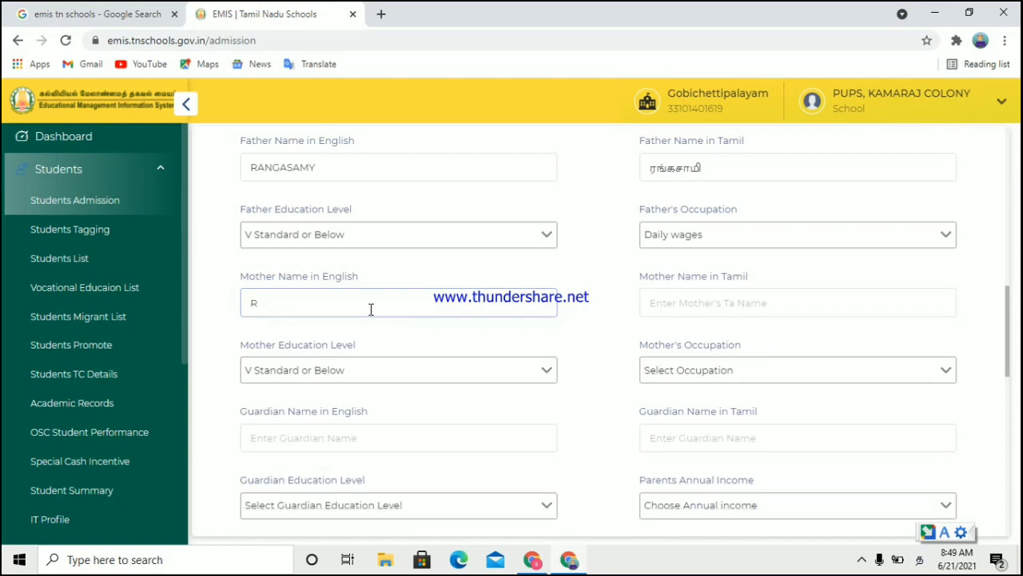
Step: Switch input to Tamil and enter the mother's name in Tamil script from the phonetic suggestion
{"action": "left_click", "coordinate": [670, 303]}
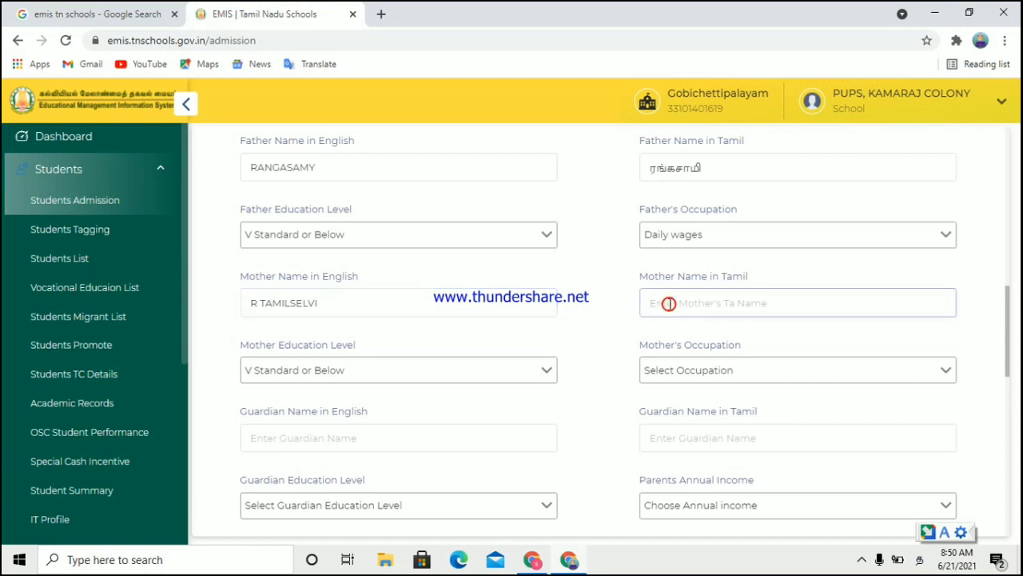
{"action": "left_click", "coordinate": [943, 534]}
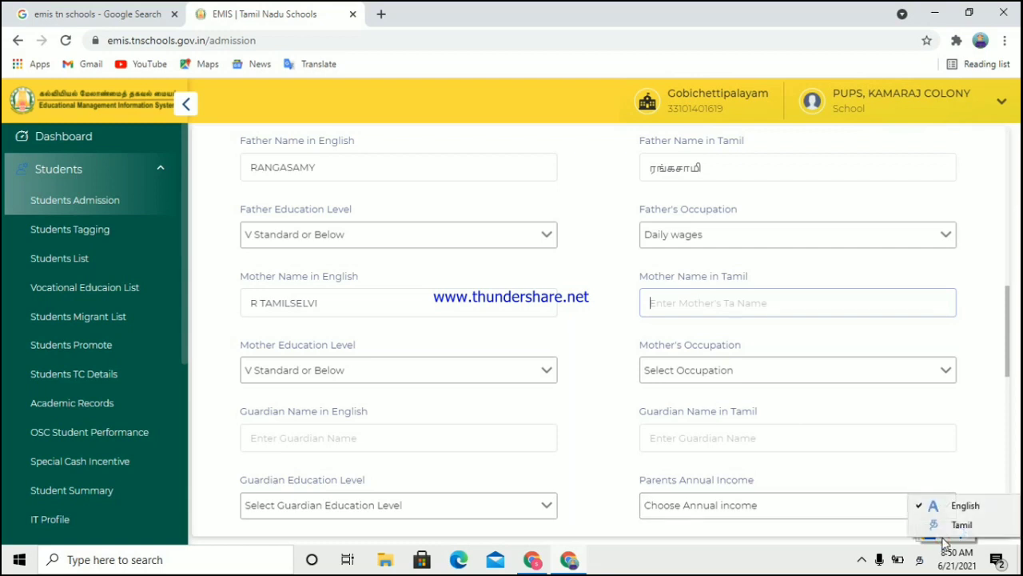
{"action": "left_click", "coordinate": [945, 523]}
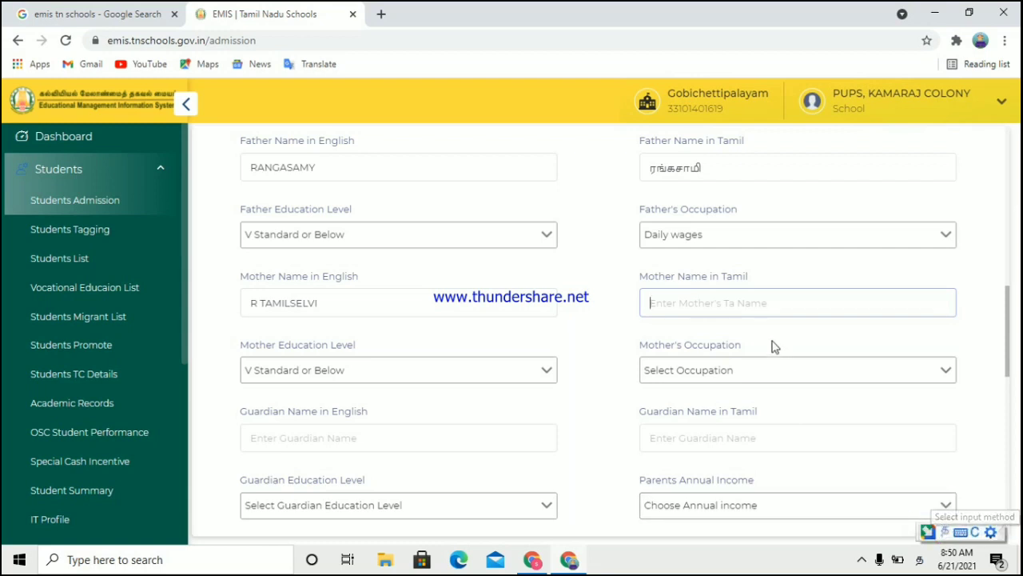
{"action": "left_click", "coordinate": [703, 304]}
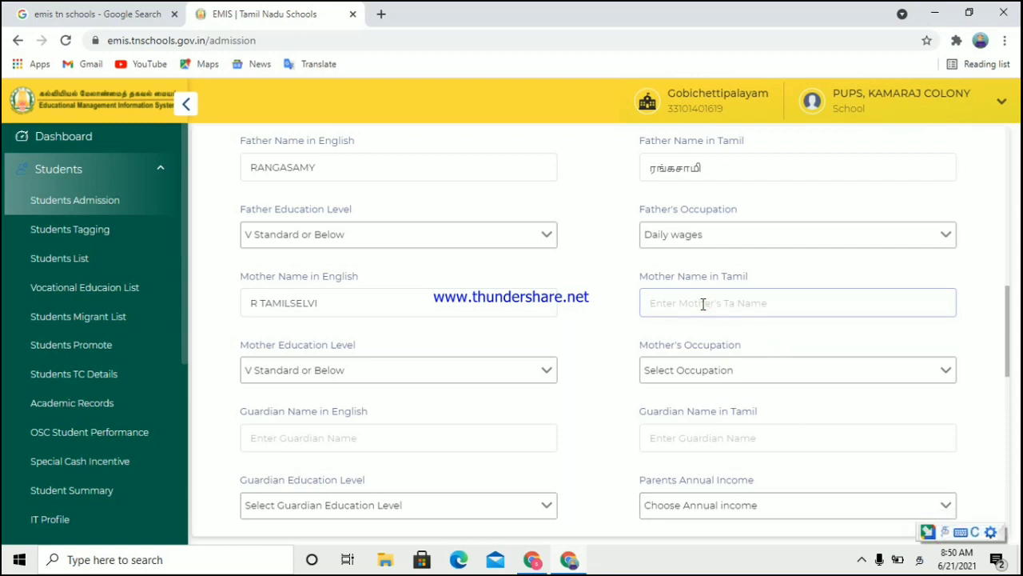
{"action": "type", "text": "TAMIL"}
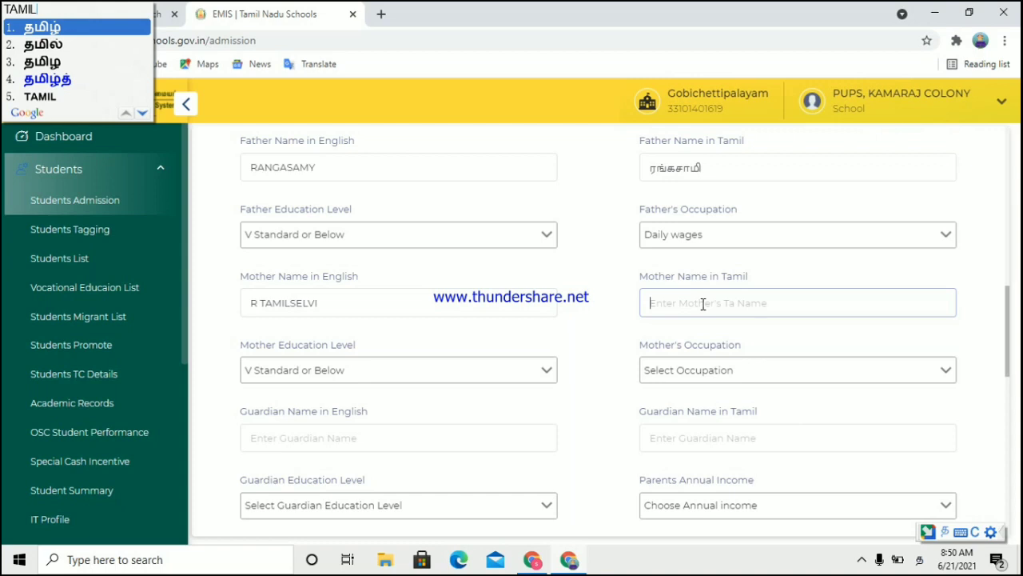
{"action": "type", "text": "SE"}
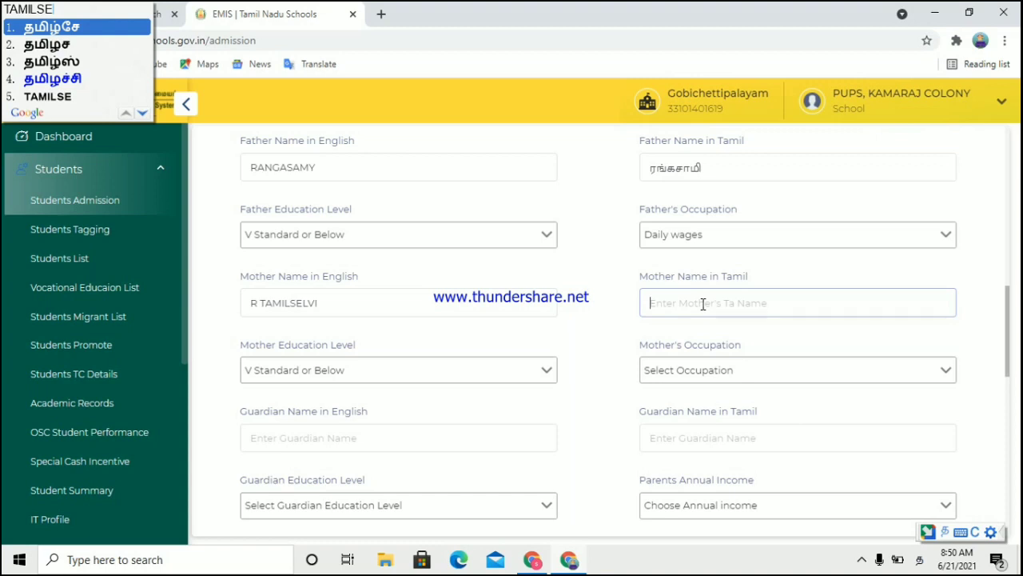
{"action": "type", "text": "LV"}
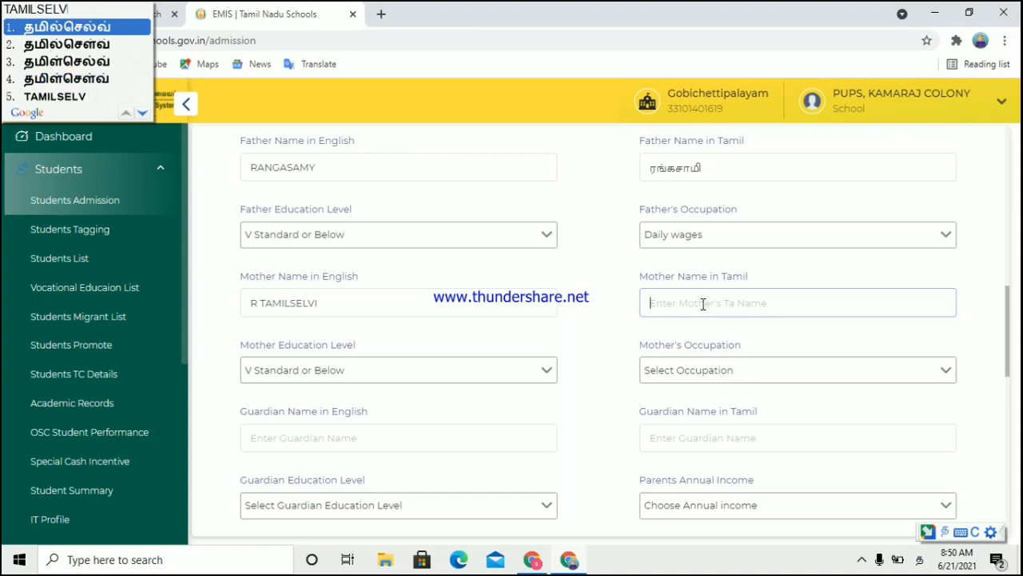
{"action": "type", "text": "I"}
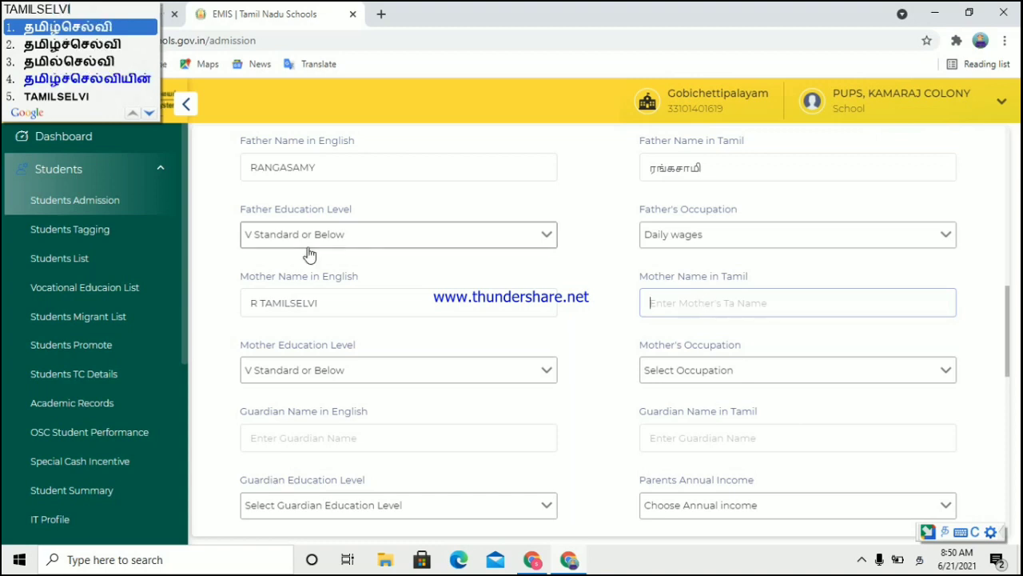
{"action": "left_click", "coordinate": [82, 43]}
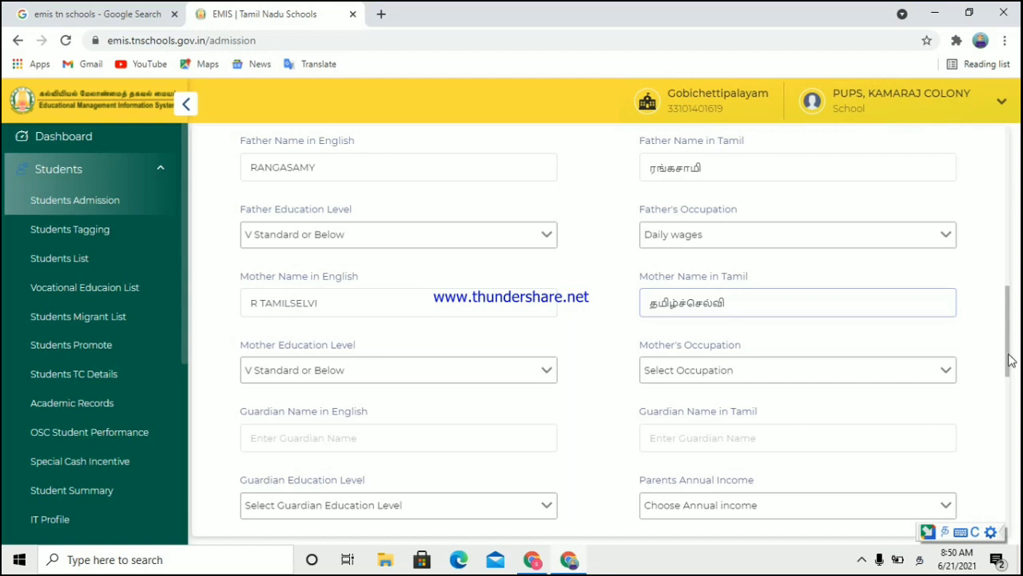
Step: Choose VIII Standard or Below for mother's education and Daily wages for her occupation
{"action": "left_click_drag", "start_coordinate": [1010, 361], "coordinate": [1009, 382]}
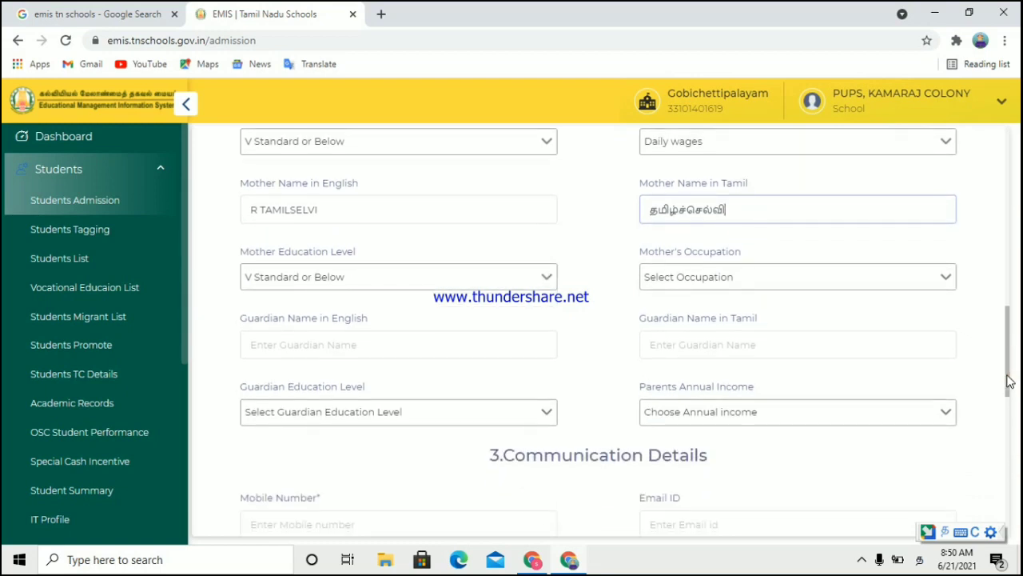
{"action": "left_click", "coordinate": [438, 285]}
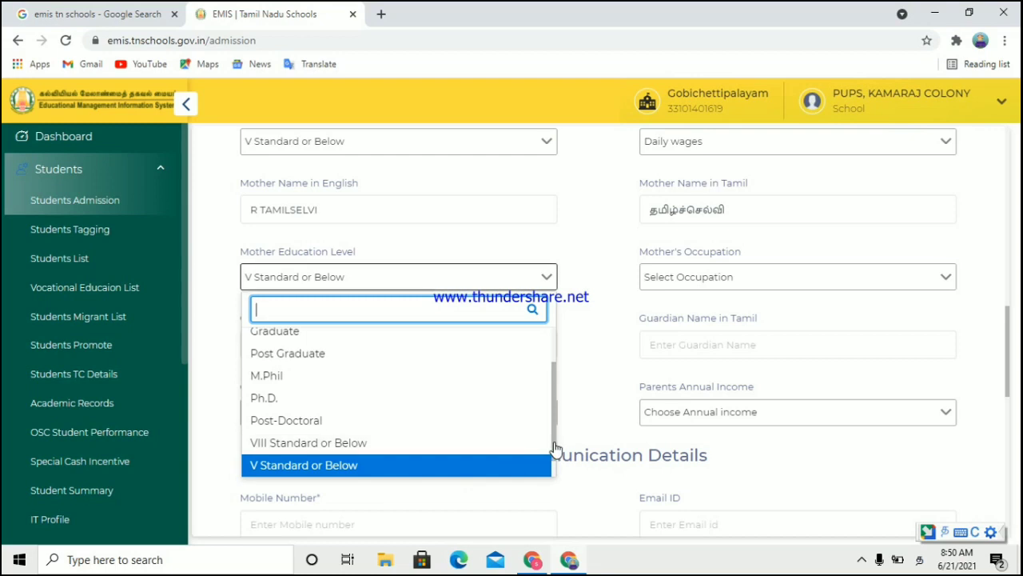
{"action": "scroll", "coordinate": [555, 447], "scroll_direction": "down", "scroll_amount": 1}
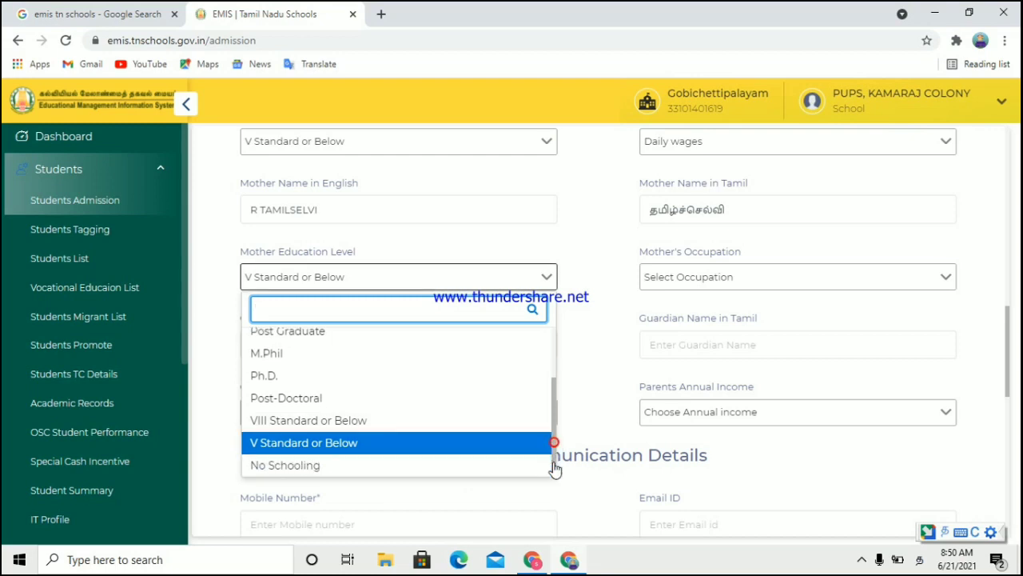
{"action": "left_click", "coordinate": [312, 428]}
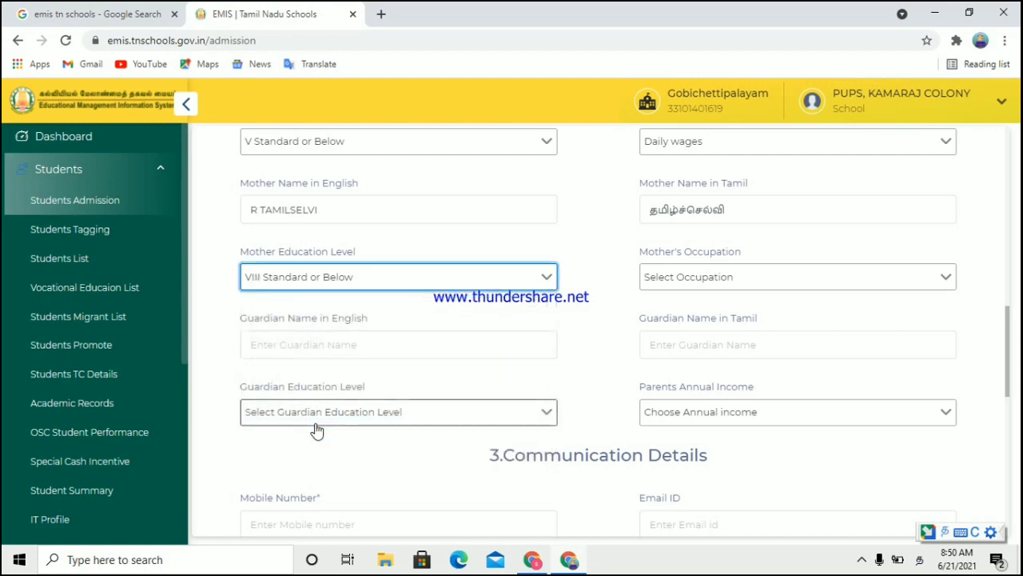
{"action": "left_click", "coordinate": [674, 275]}
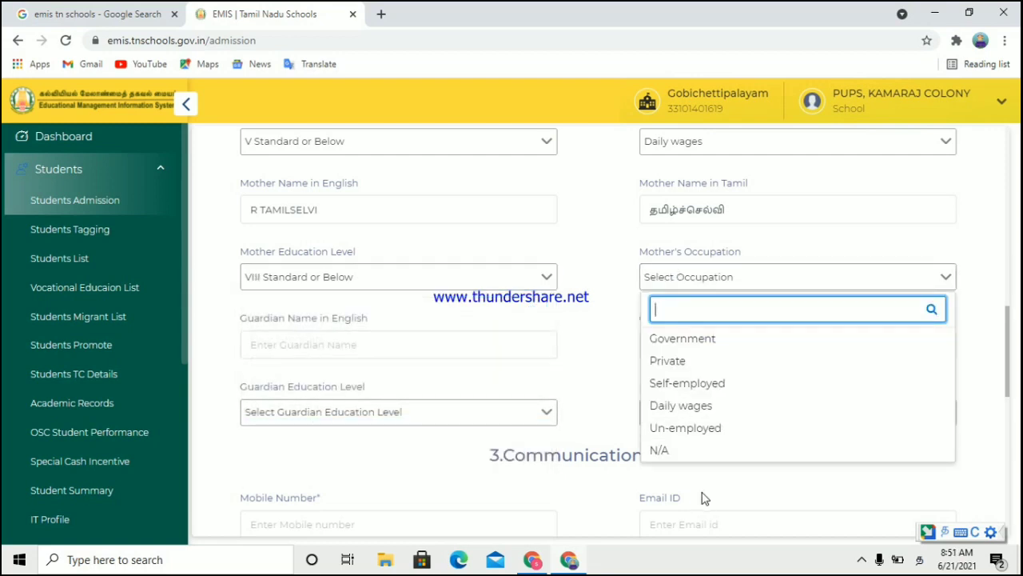
{"action": "left_click", "coordinate": [689, 407]}
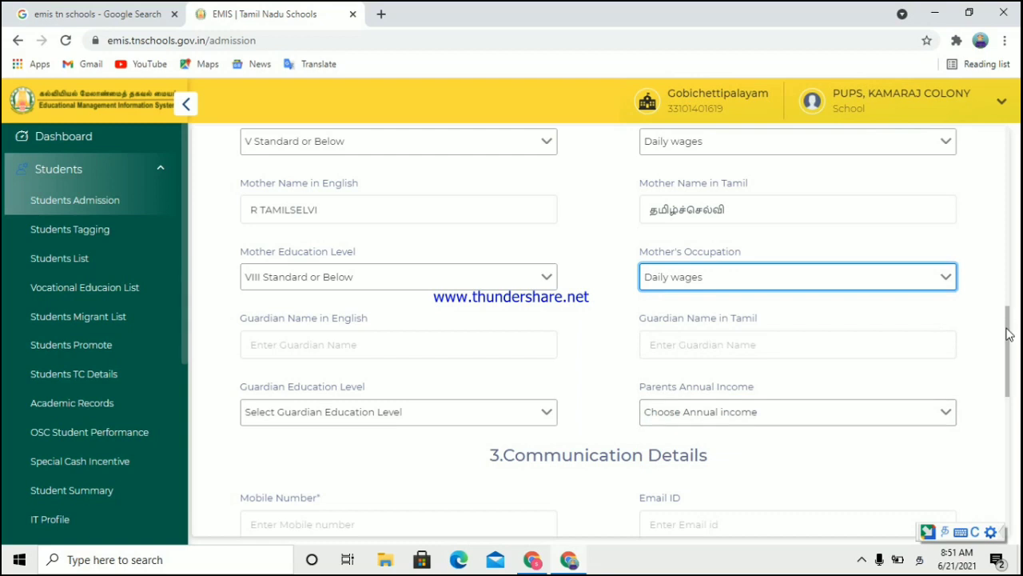
{"action": "left_click_drag", "start_coordinate": [1009, 331], "coordinate": [1014, 362]}
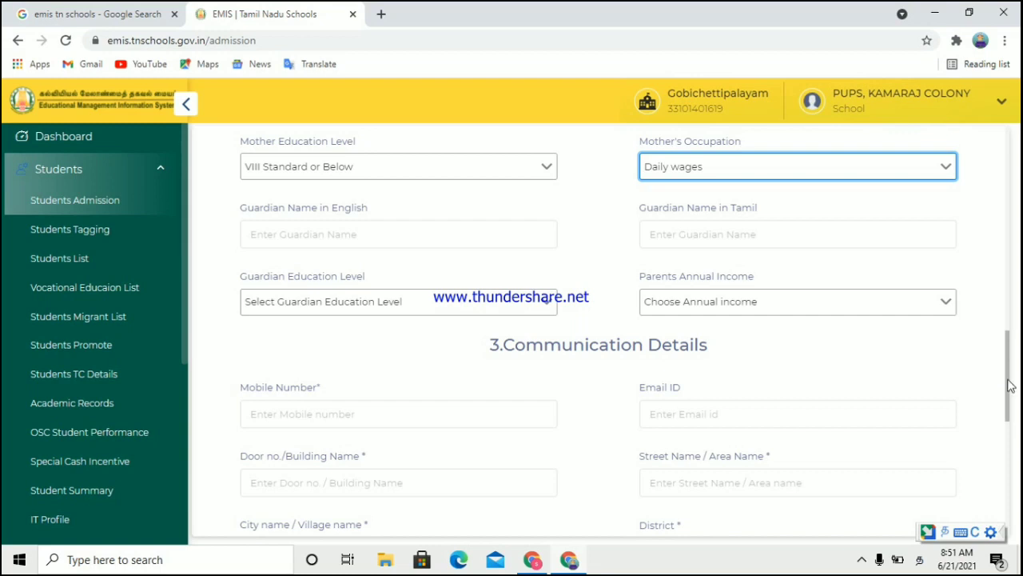
{"action": "scroll", "coordinate": [1004, 380], "scroll_direction": "down", "scroll_amount": 2}
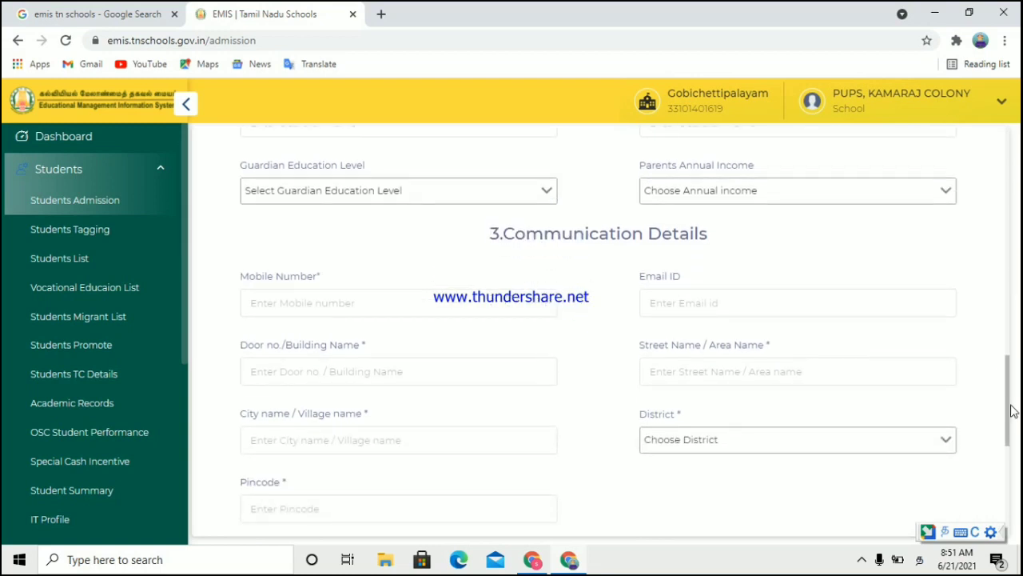
Step: Switch typing back to English and enter the student's mobile number
{"action": "left_click", "coordinate": [328, 299]}
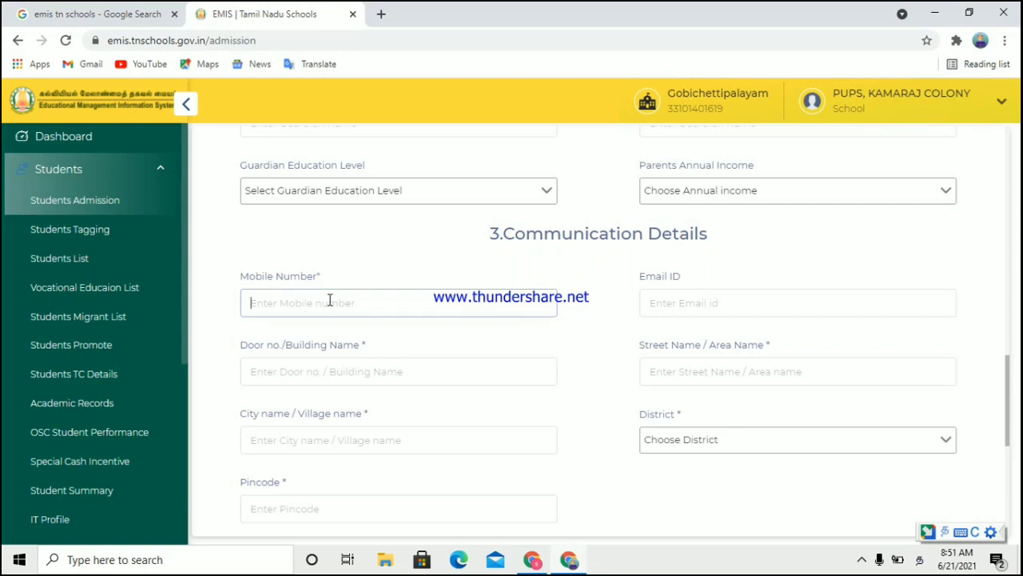
{"action": "type", "text": "93"}
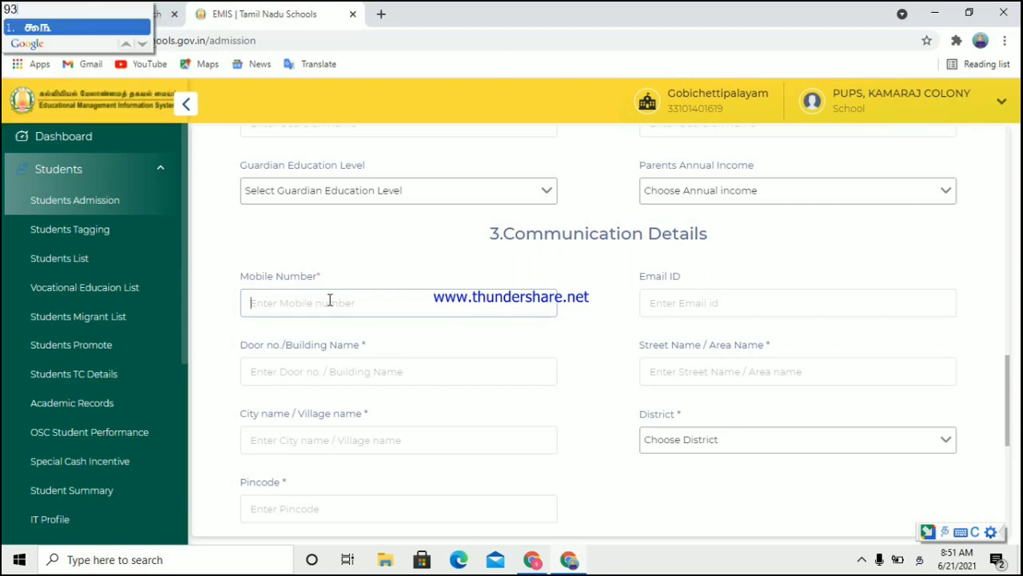
{"action": "left_click", "coordinate": [944, 534]}
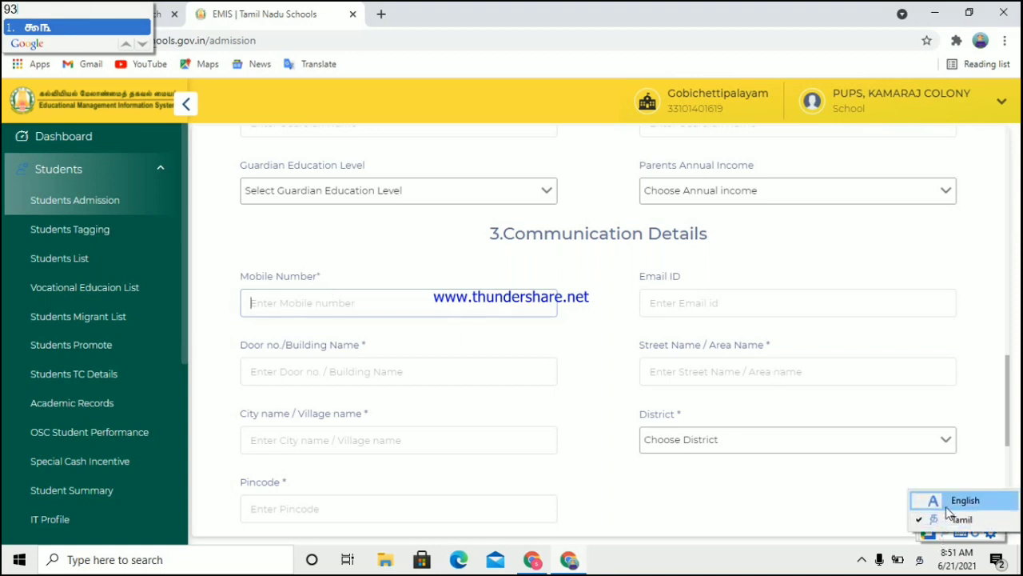
{"action": "left_click", "coordinate": [946, 507]}
{"action": "left_click", "coordinate": [413, 299]}
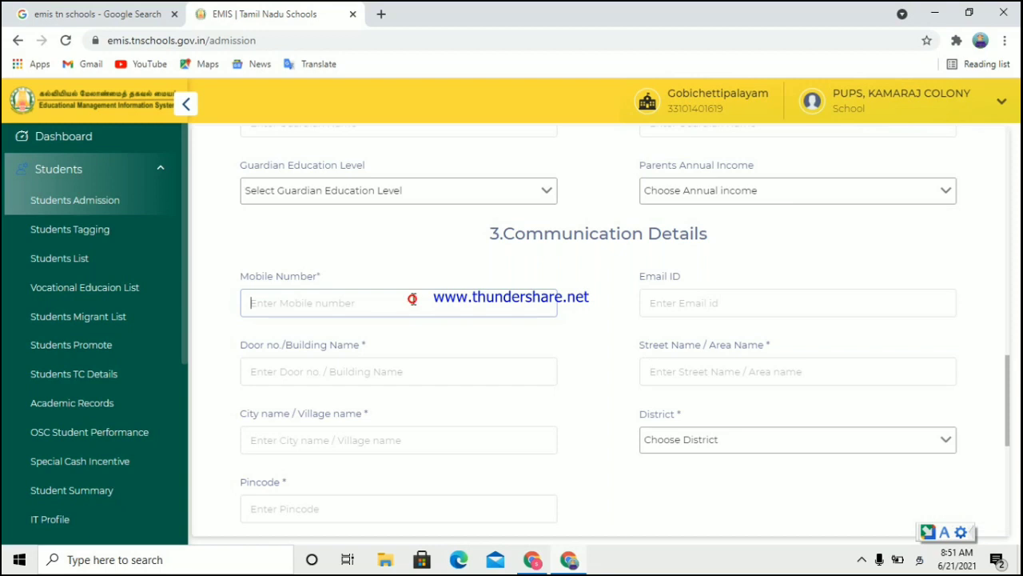
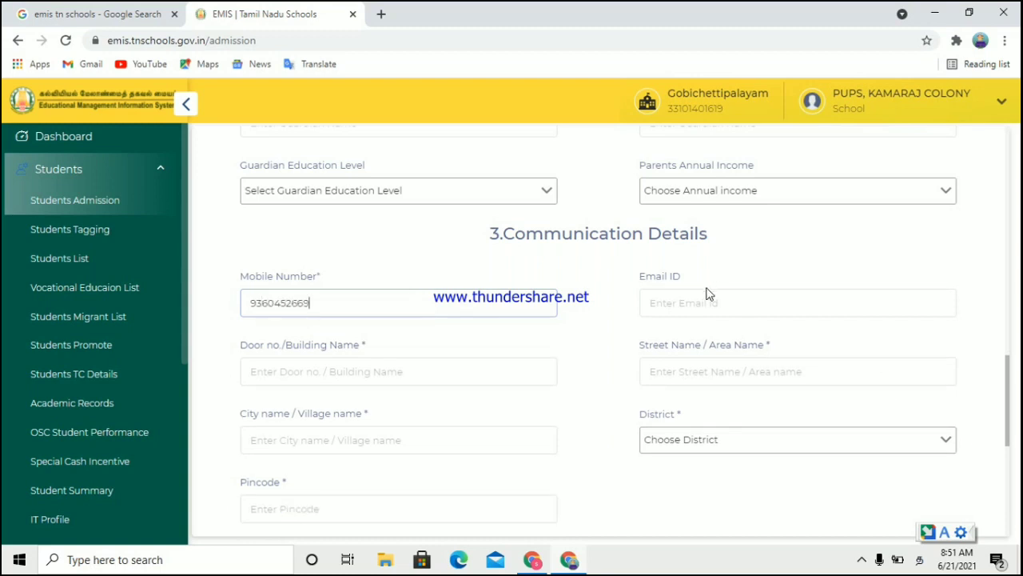
Step: Fill in the door number, street name and village name of the address
{"action": "left_click", "coordinate": [411, 371]}
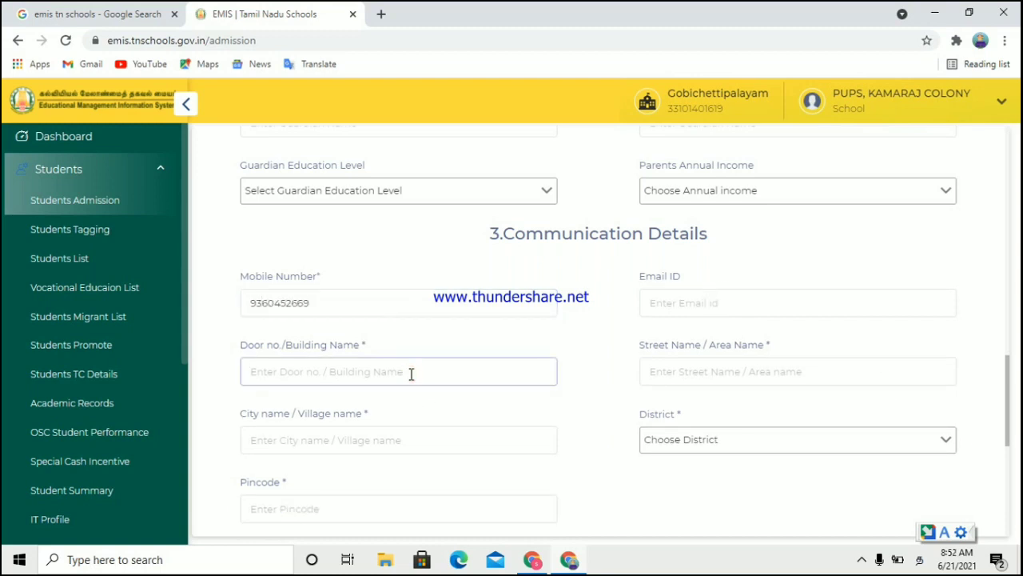
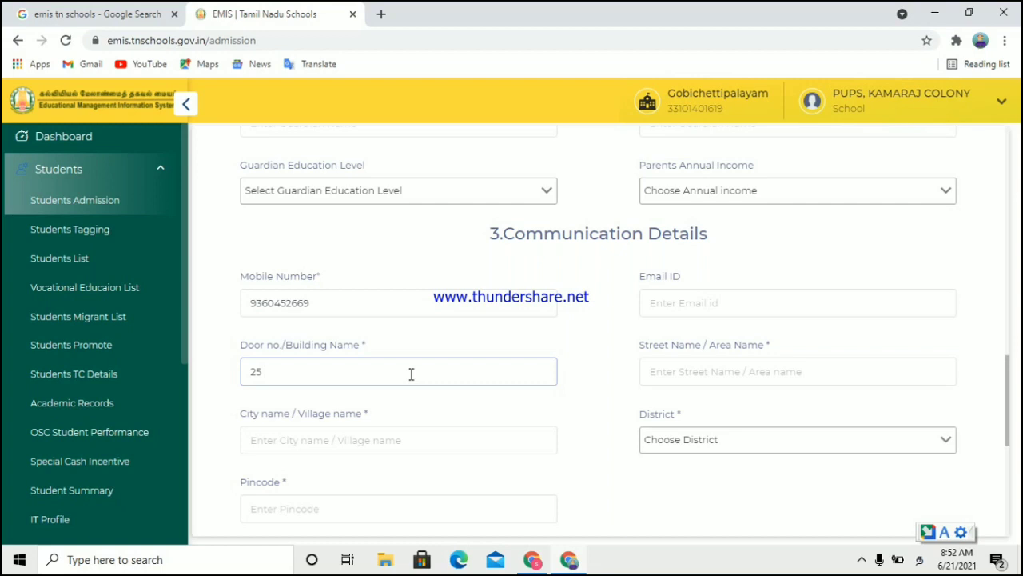
{"action": "left_click", "coordinate": [673, 382]}
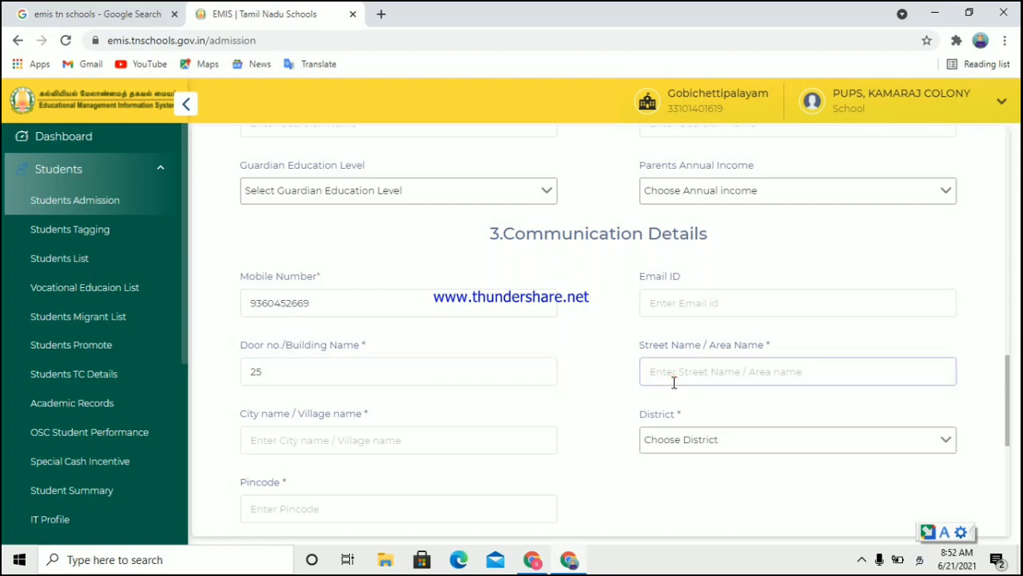
{"action": "left_click", "coordinate": [399, 440]}
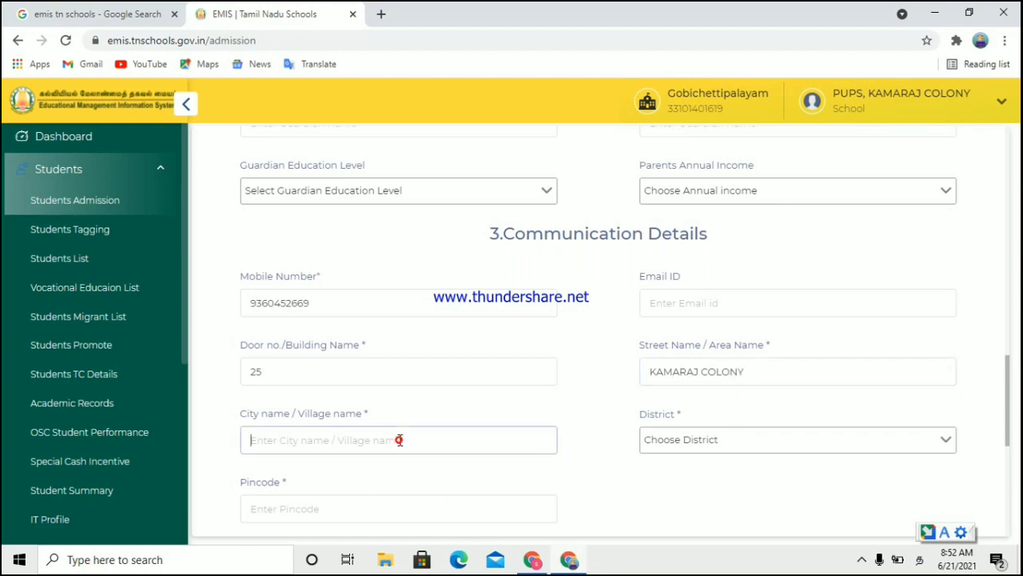
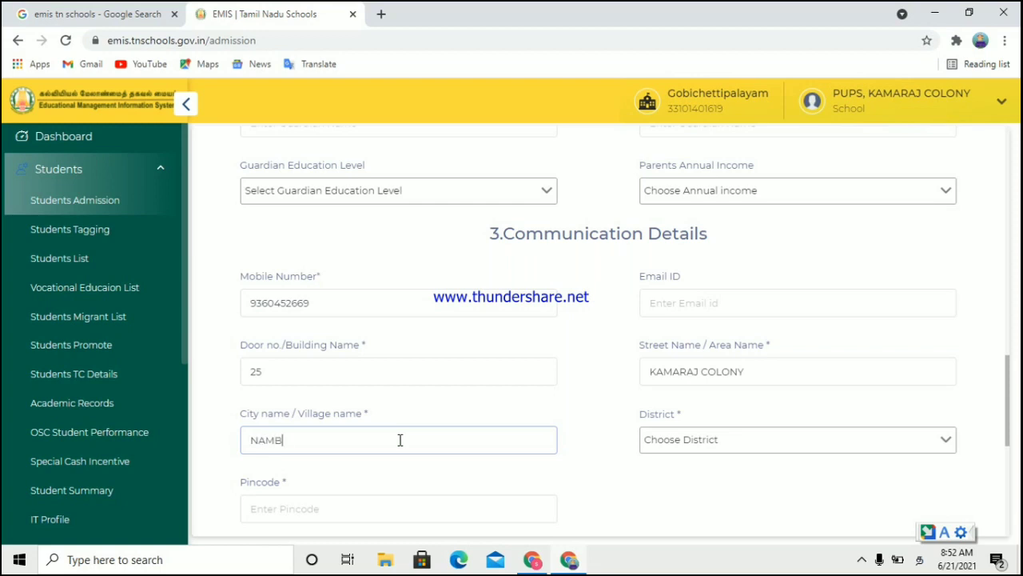
Step: Search the District list for 'E' and select ERODE
{"action": "left_click", "coordinate": [741, 439]}
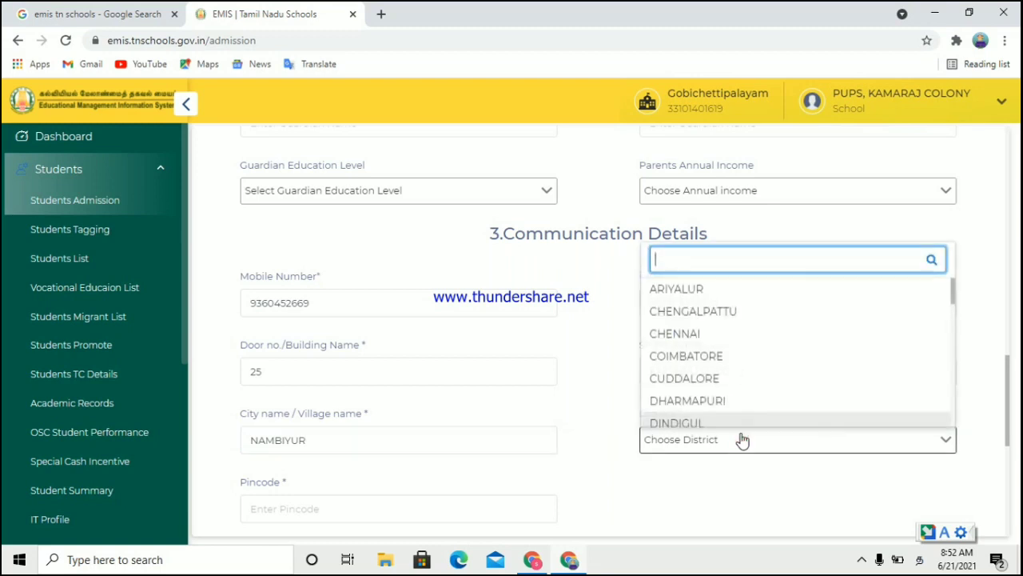
{"action": "left_click", "coordinate": [951, 432]}
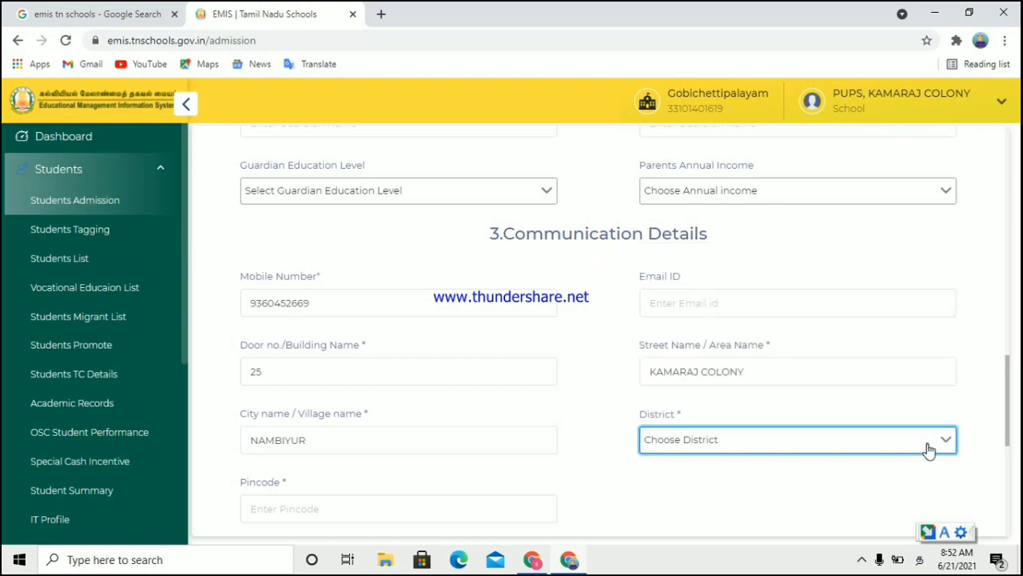
{"action": "left_click", "coordinate": [929, 445]}
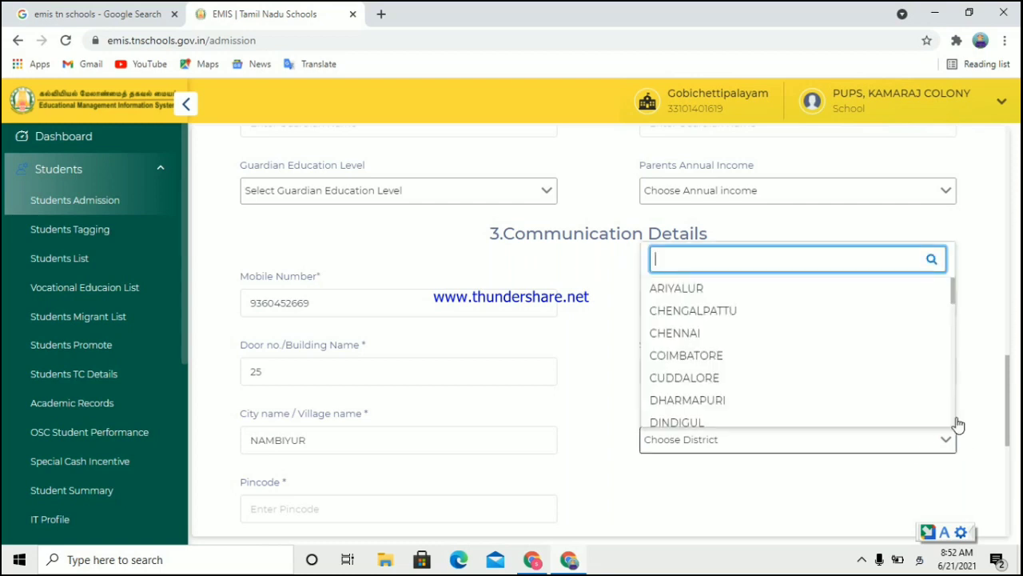
{"action": "type", "text": "E"}
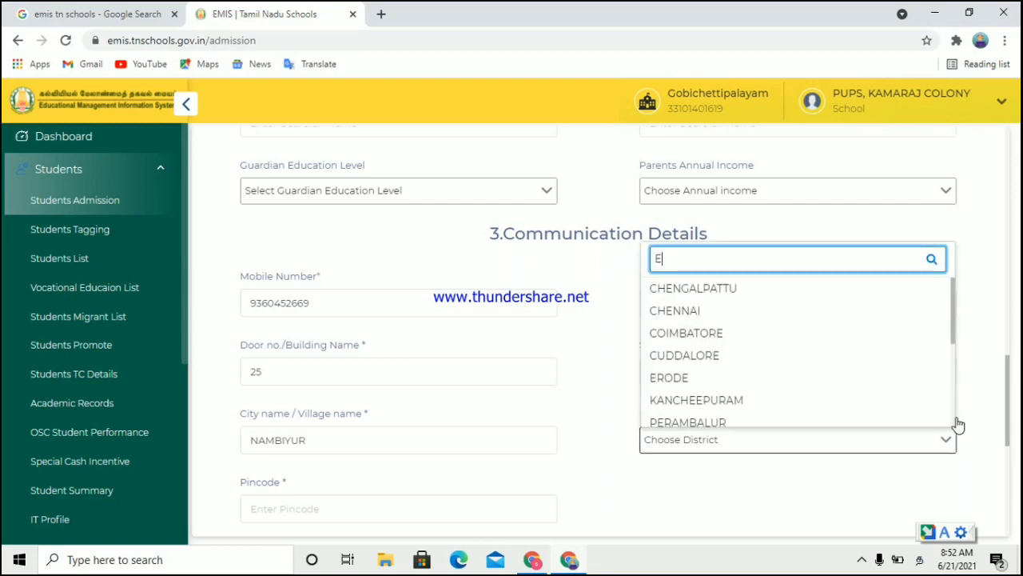
{"action": "left_click", "coordinate": [673, 381]}
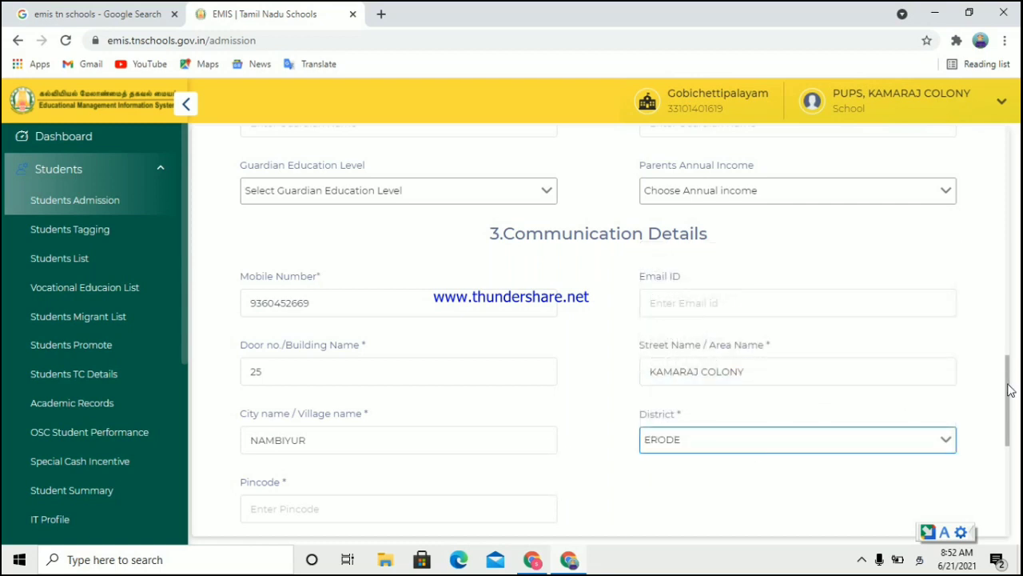
{"action": "left_click_drag", "start_coordinate": [1008, 390], "coordinate": [1011, 431]}
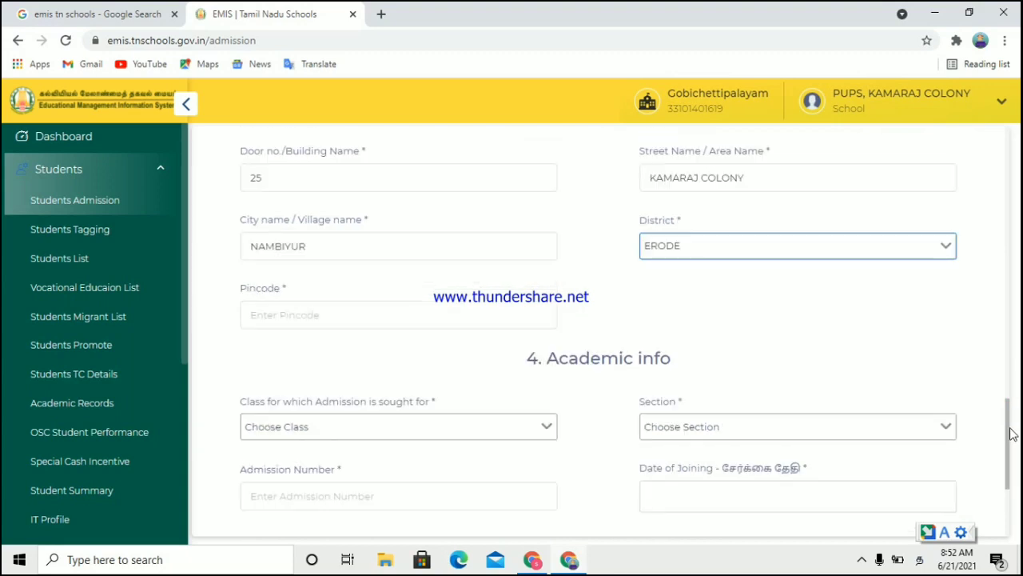
Step: Enter the address pincode
{"action": "left_click", "coordinate": [351, 315]}
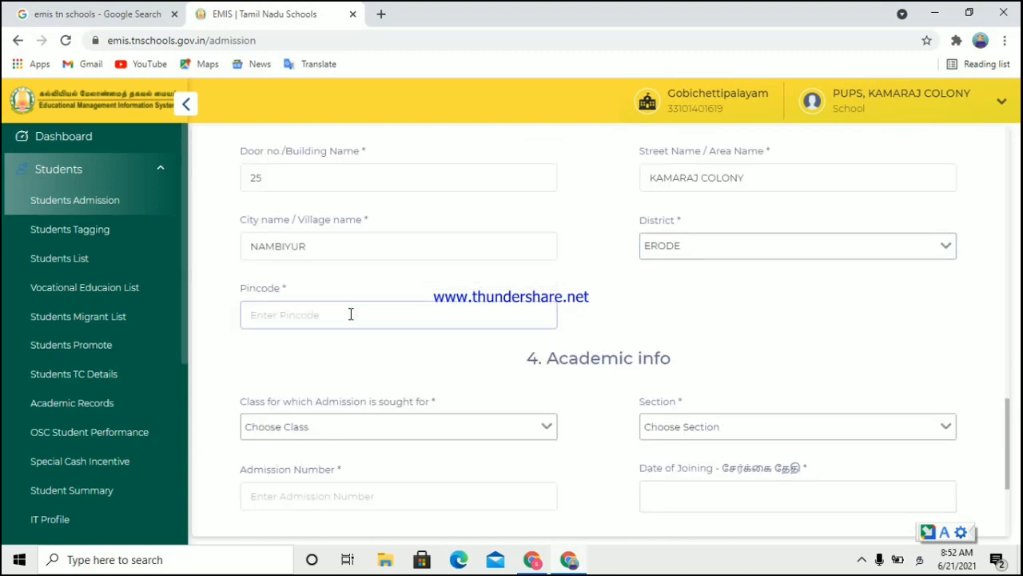
{"action": "type", "text": "6"}
{"action": "type", "text": "38456"}
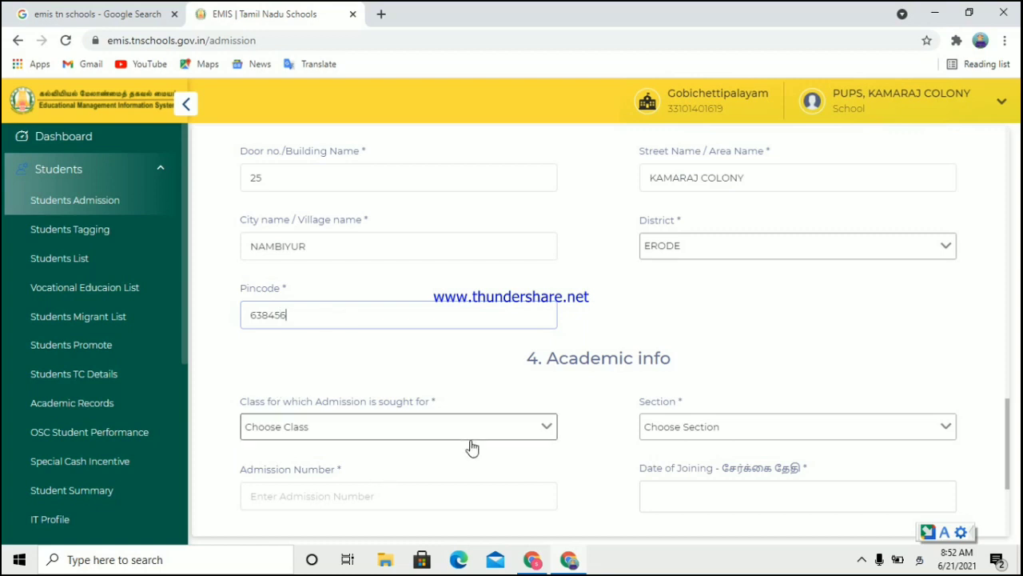
Step: Select class I as the class for which admission is sought
{"action": "left_click", "coordinate": [422, 436]}
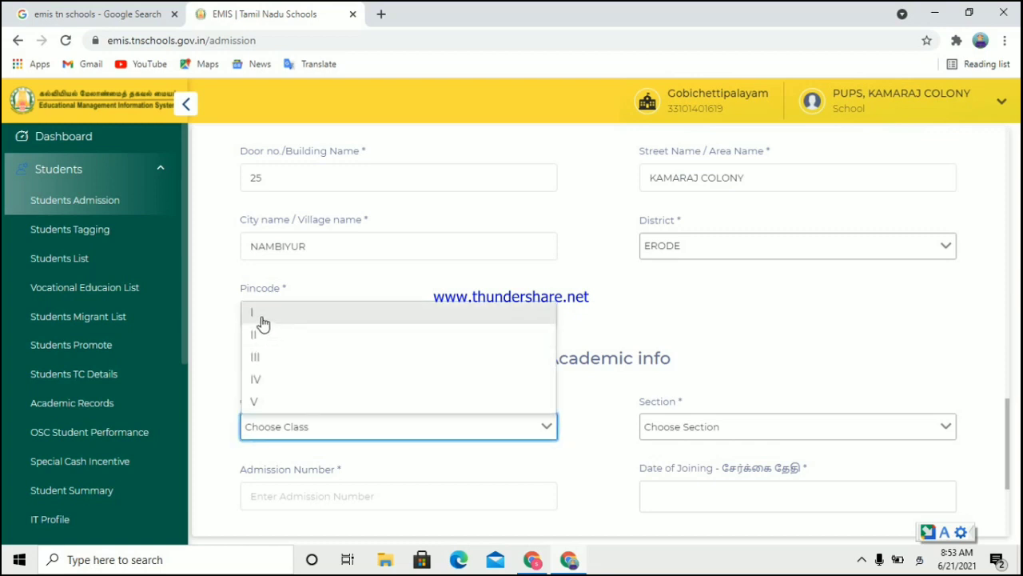
{"action": "left_click", "coordinate": [262, 319]}
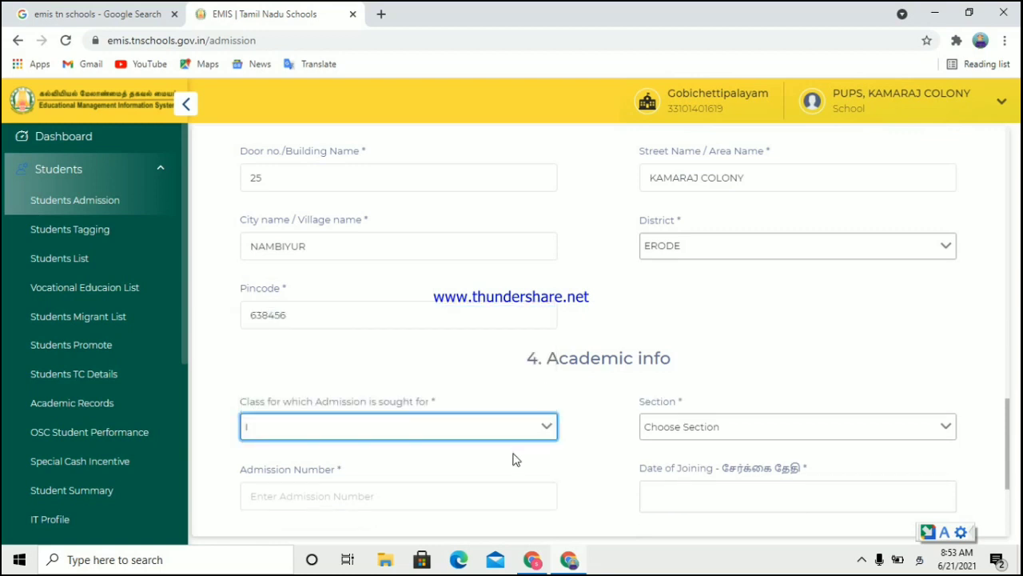
{"action": "left_click", "coordinate": [1001, 462]}
{"action": "key", "text": "ctrl+a"}
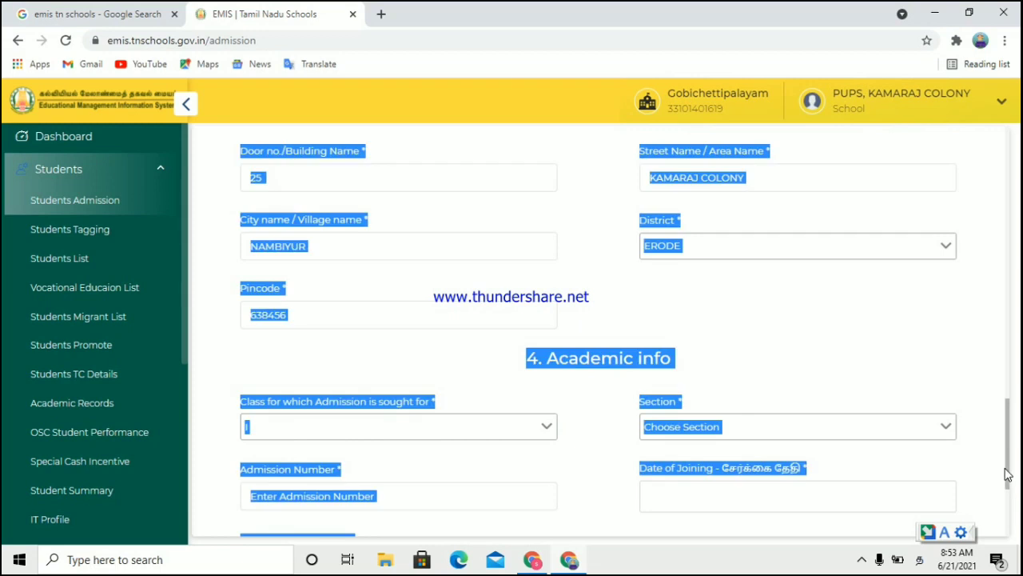
{"action": "left_click", "coordinate": [957, 361]}
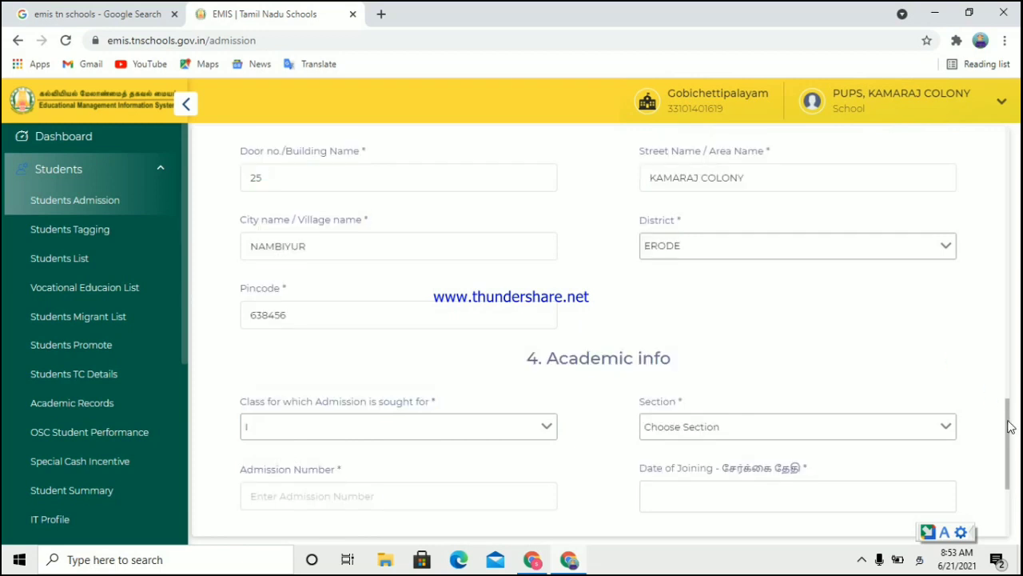
{"action": "left_click_drag", "start_coordinate": [1008, 442], "coordinate": [1008, 478]}
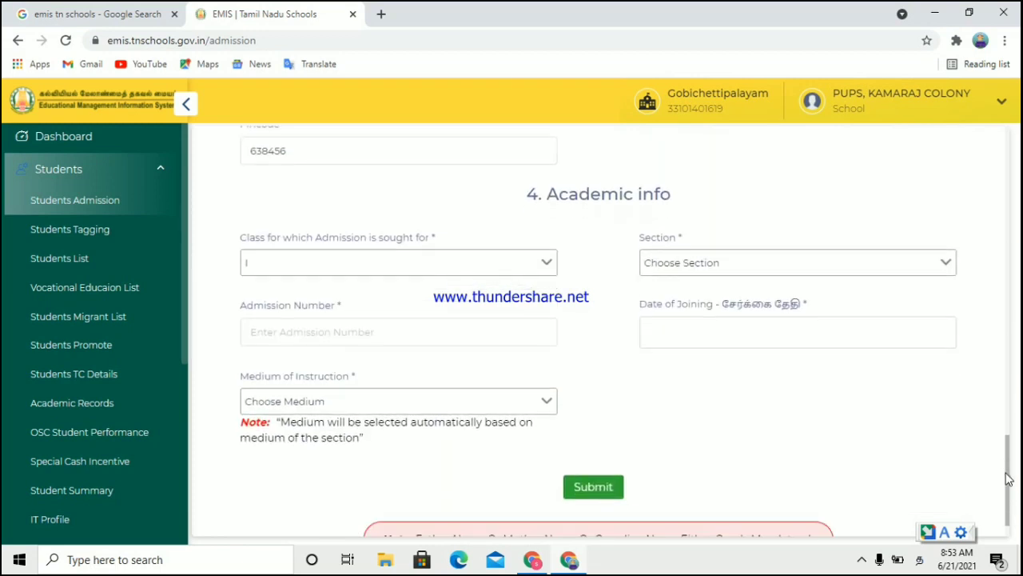
Step: Set section A, enter the admission number, and pick joining date 21/06/2021
{"action": "left_click", "coordinate": [439, 263]}
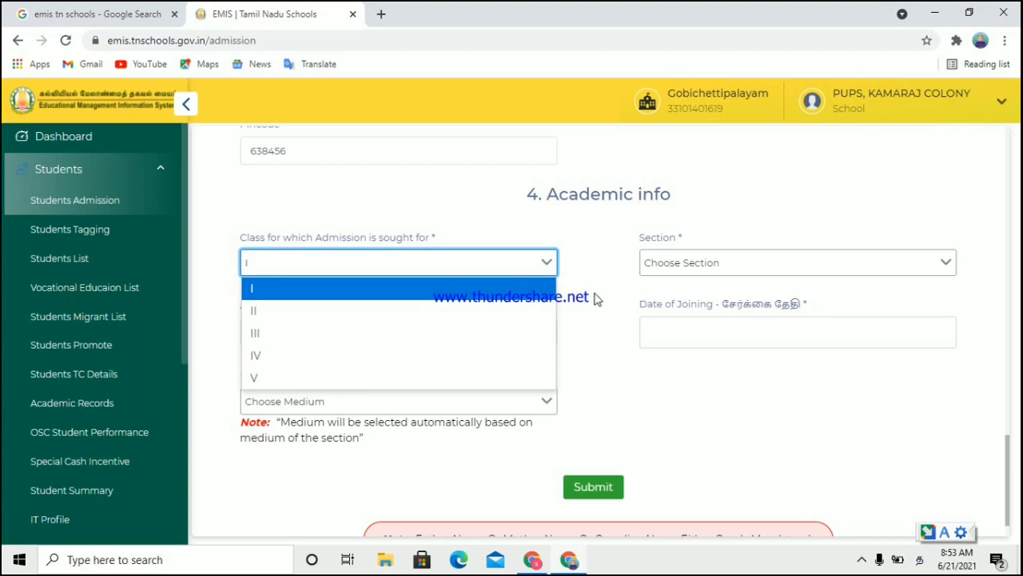
{"action": "left_click", "coordinate": [727, 264]}
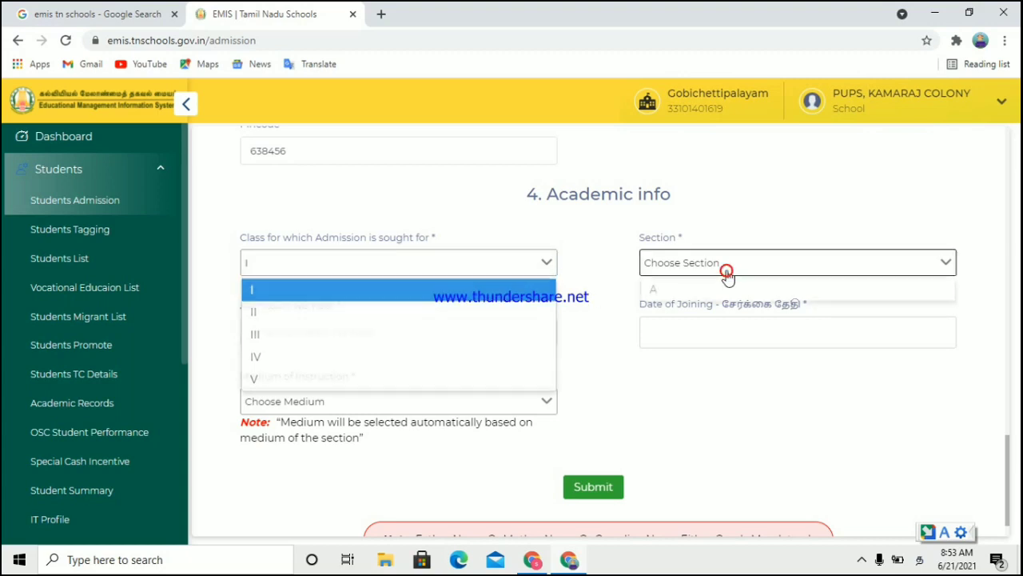
{"action": "left_click", "coordinate": [701, 290]}
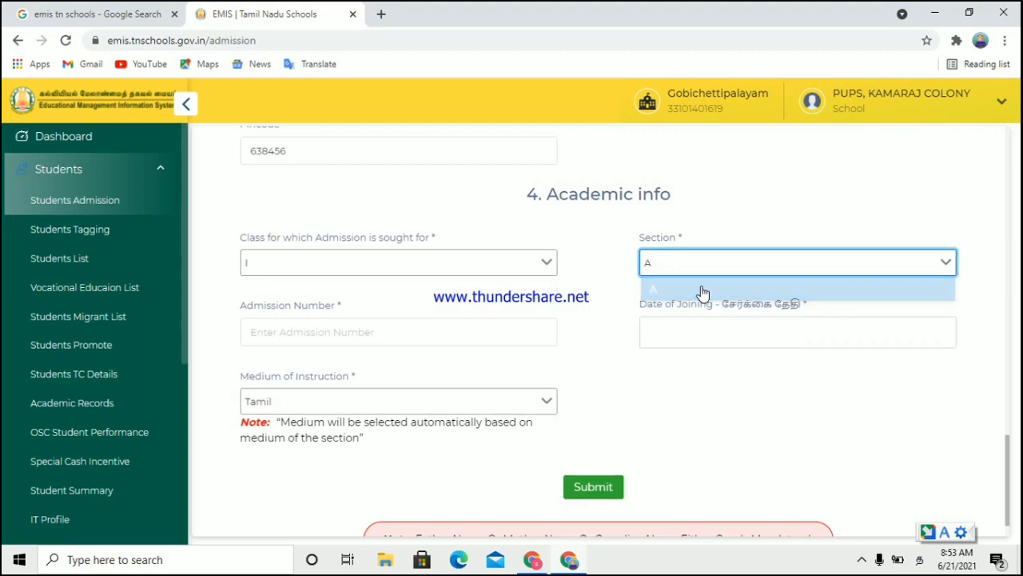
{"action": "left_click", "coordinate": [441, 329]}
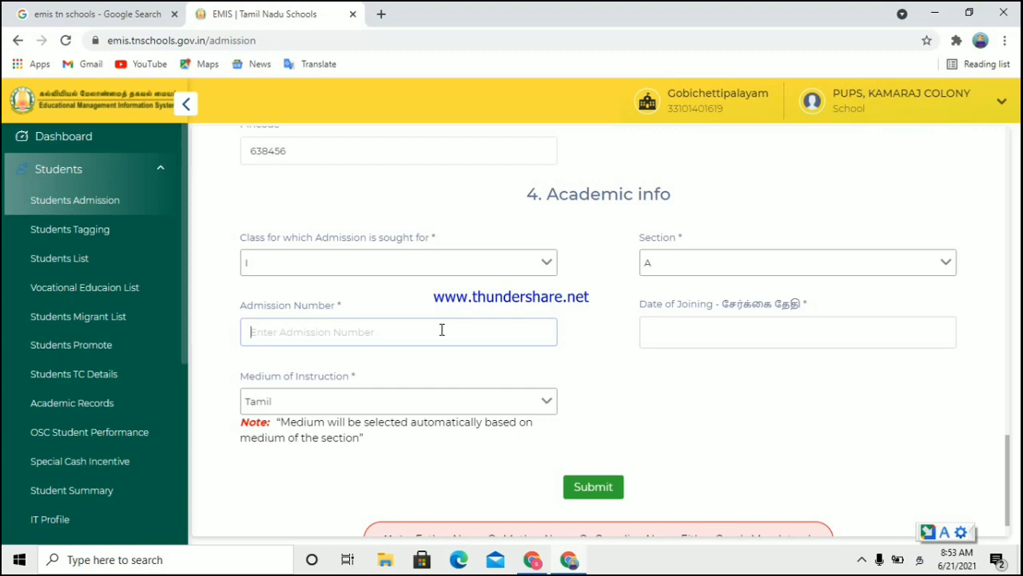
{"action": "type", "text": "1"}
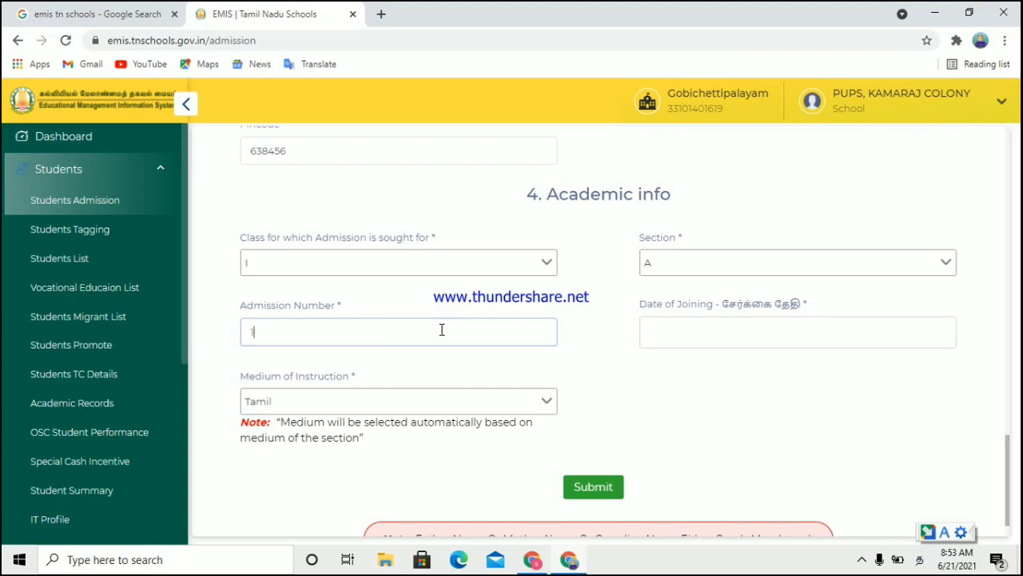
{"action": "type", "text": "07"}
{"action": "left_click", "coordinate": [753, 339]}
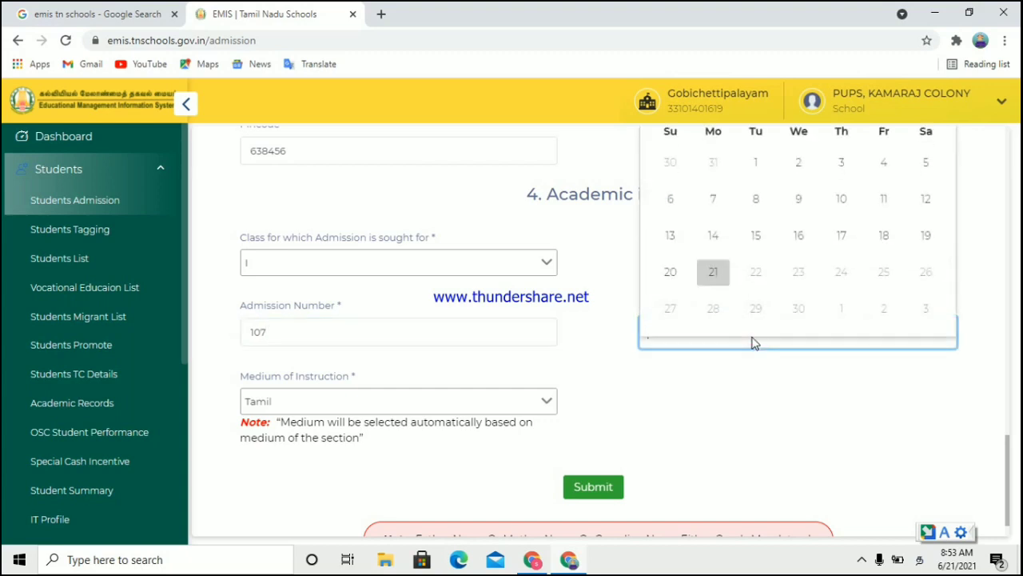
{"action": "left_click", "coordinate": [722, 279]}
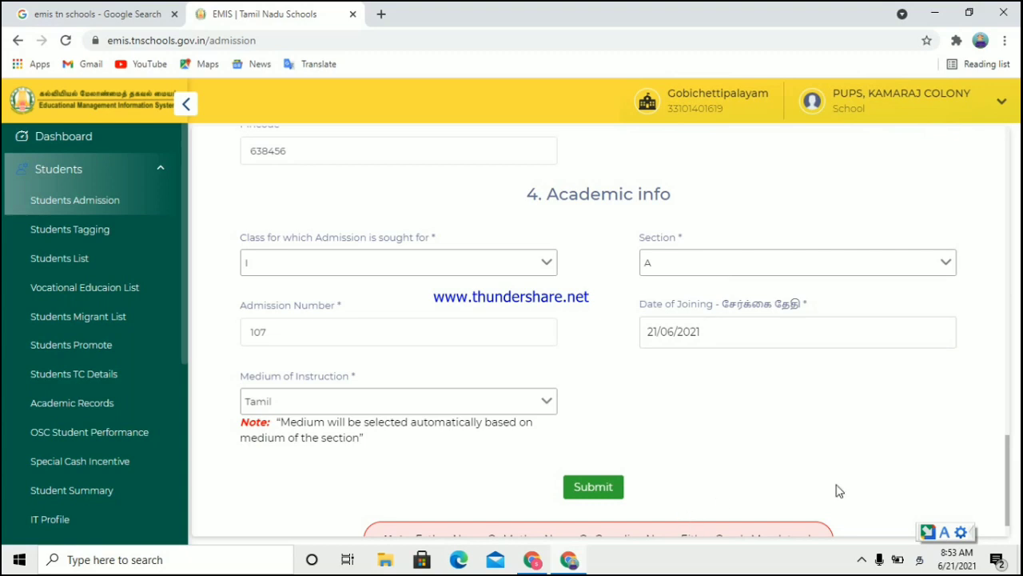
Step: Submit the completed admission form
{"action": "scroll", "coordinate": [1010, 506], "scroll_direction": "down", "scroll_amount": 1}
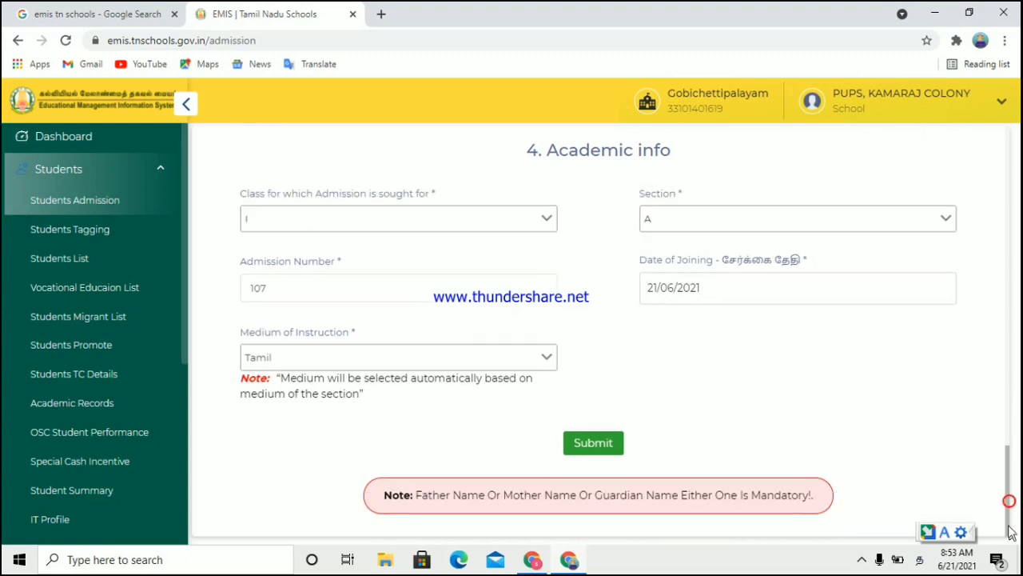
{"action": "left_click", "coordinate": [593, 445]}
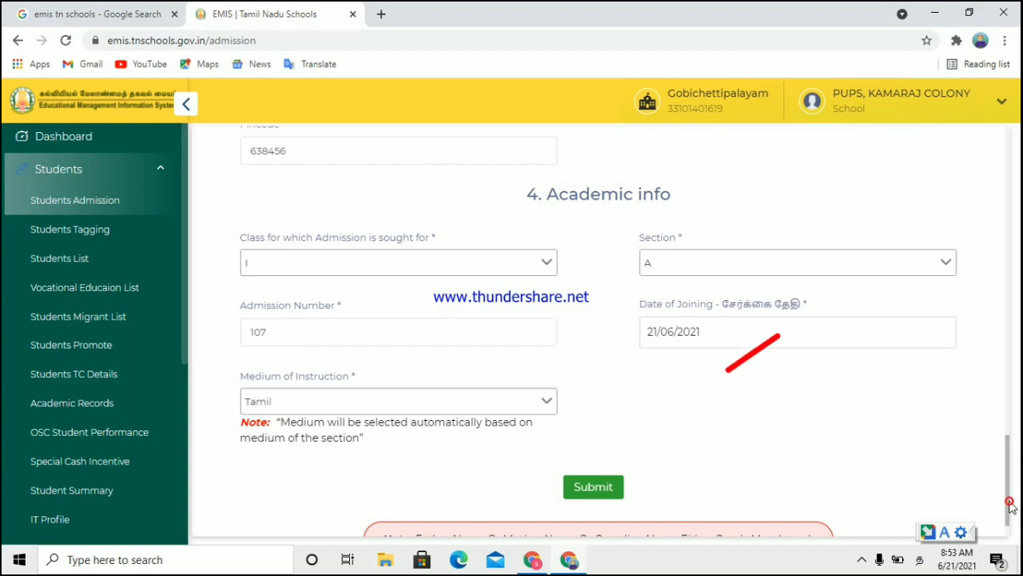
{"action": "scroll", "coordinate": [1010, 501], "scroll_direction": "down", "scroll_amount": 1}
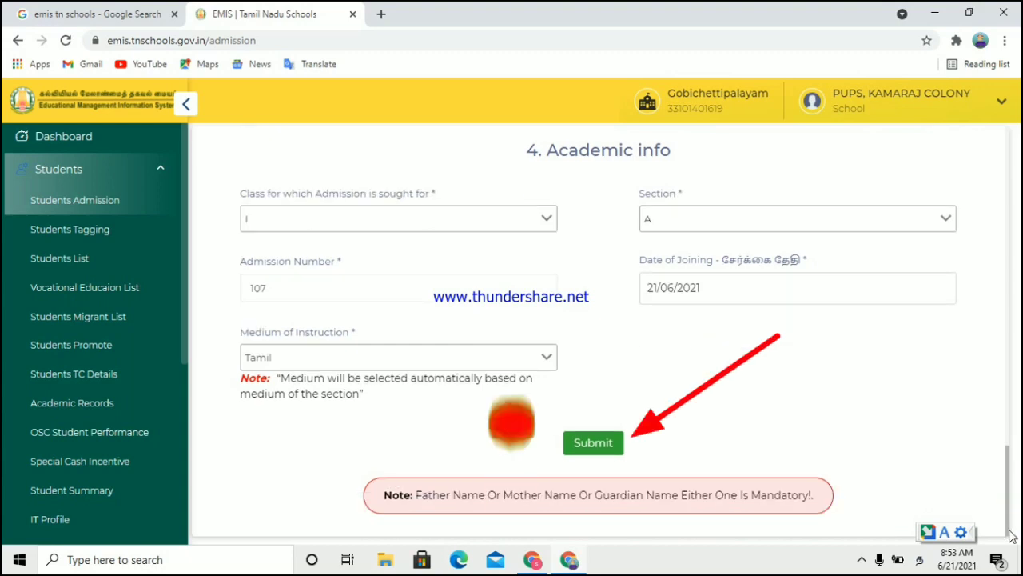
{"action": "left_click", "coordinate": [591, 447]}
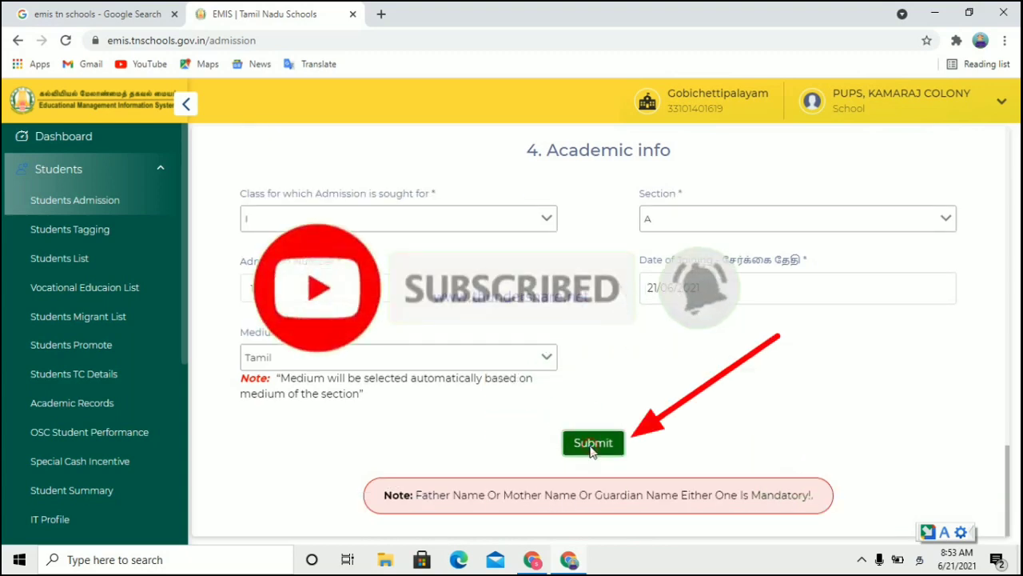